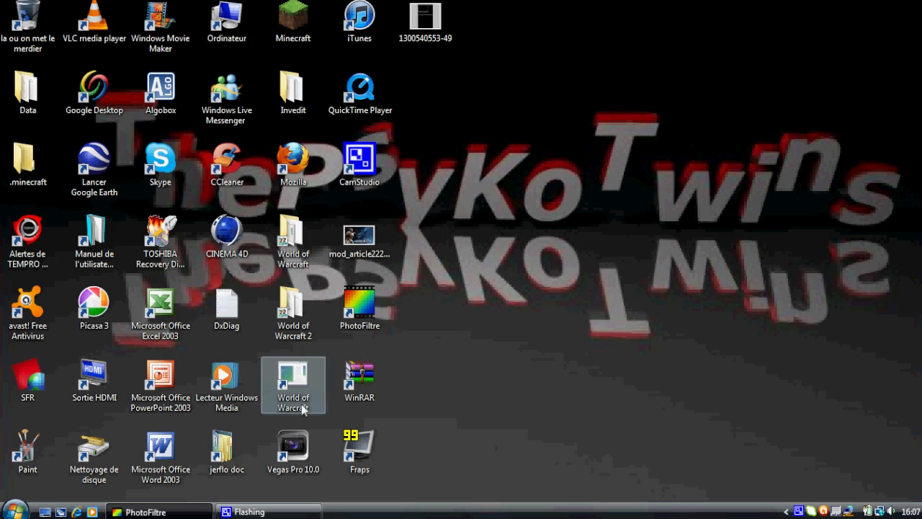
Switch to PhotoFiltre and open the desktop image mod_article2226994_2.jpg in it
left_click(160, 511)
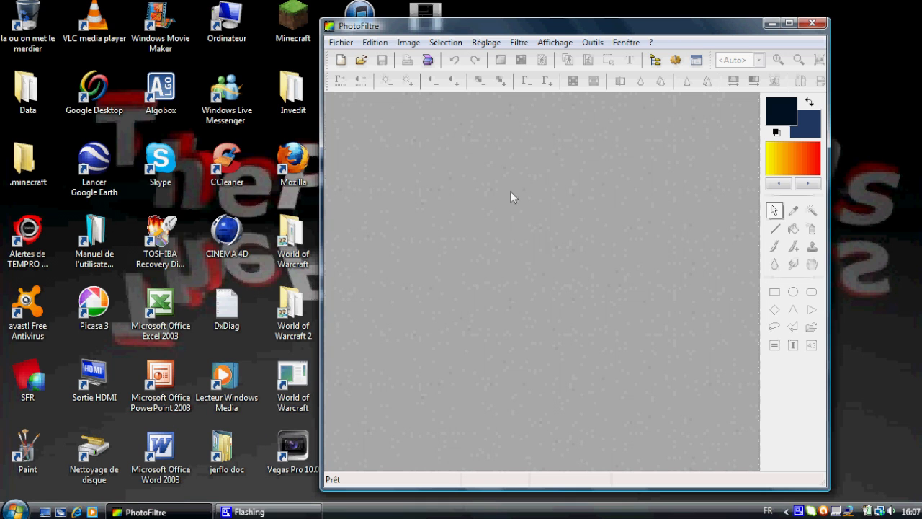
left_click_drag(512, 30, 537, 32)
left_click_drag(349, 236, 432, 230)
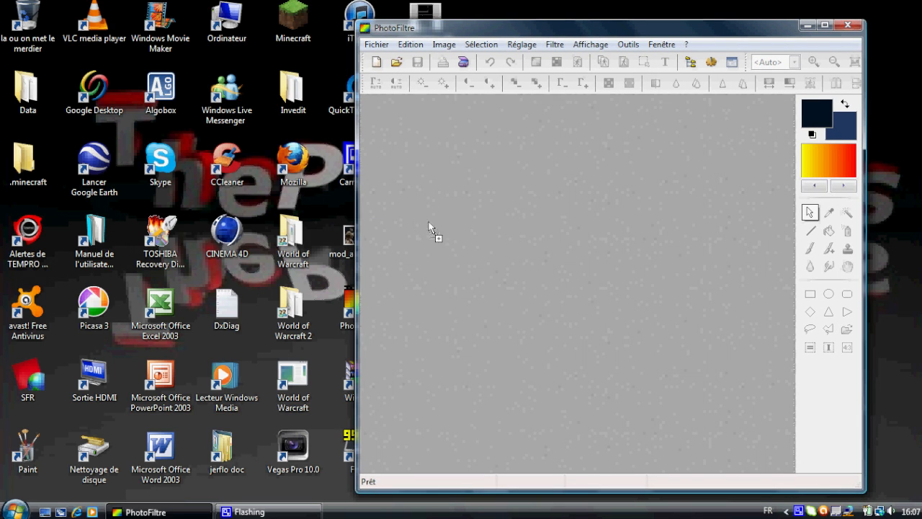
left_click_drag(577, 27, 505, 17)
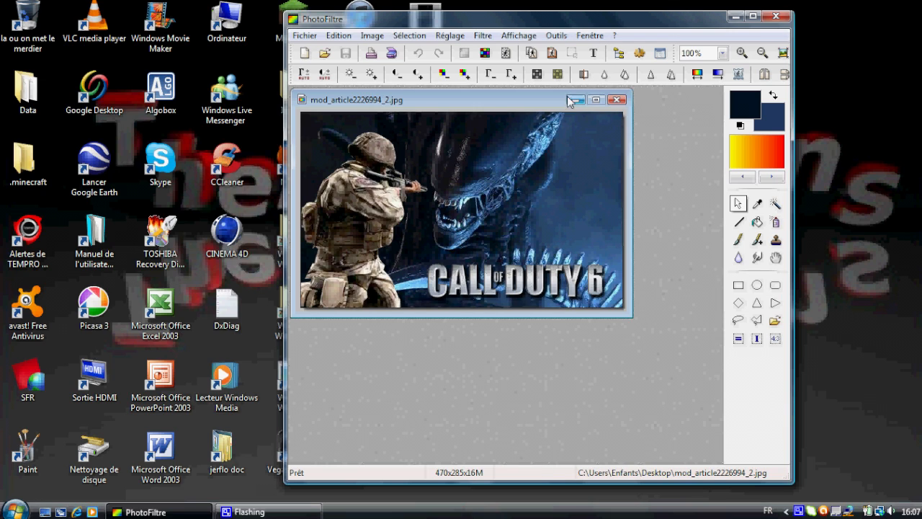
Add the text "Youtuber" across the middle of the image
left_click(593, 53)
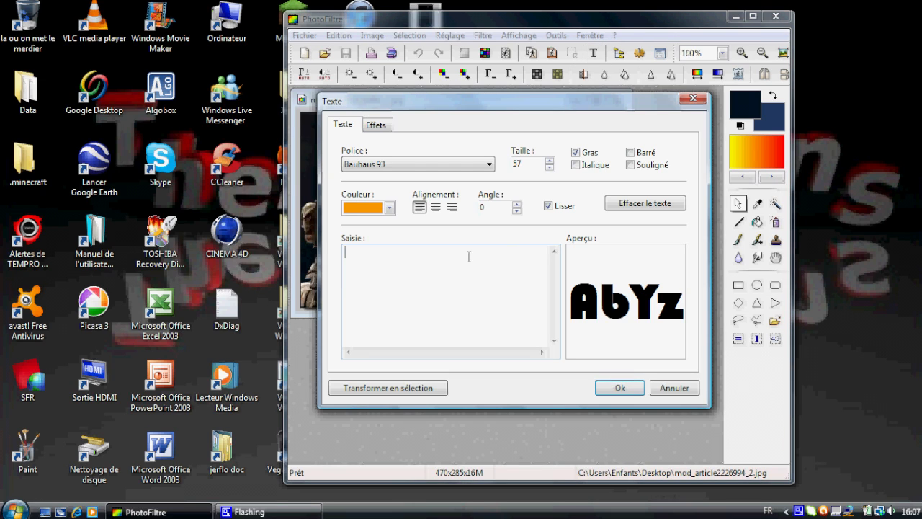
type("Youtuber")
key("BackSpace")
type("r")
left_click(614, 389)
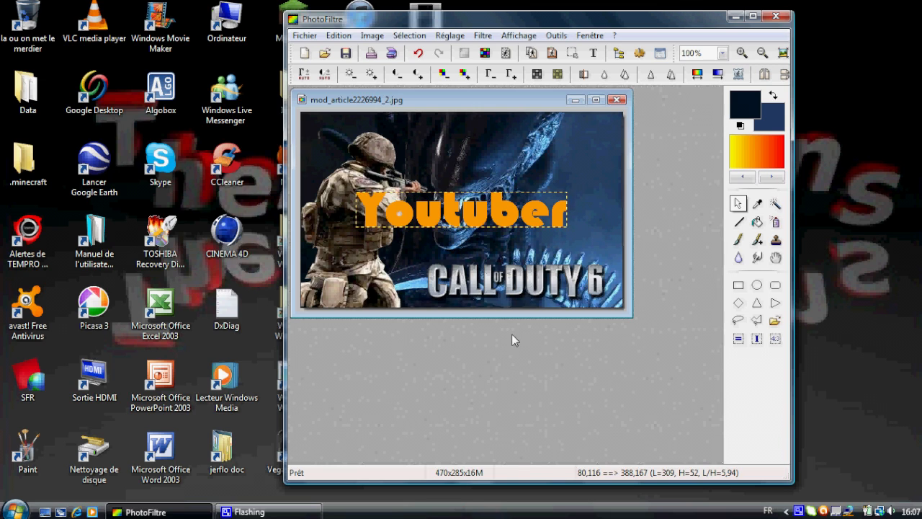
Smudge the orange lettering upward with repeated strokes along the whole word to form flames
left_click(757, 257)
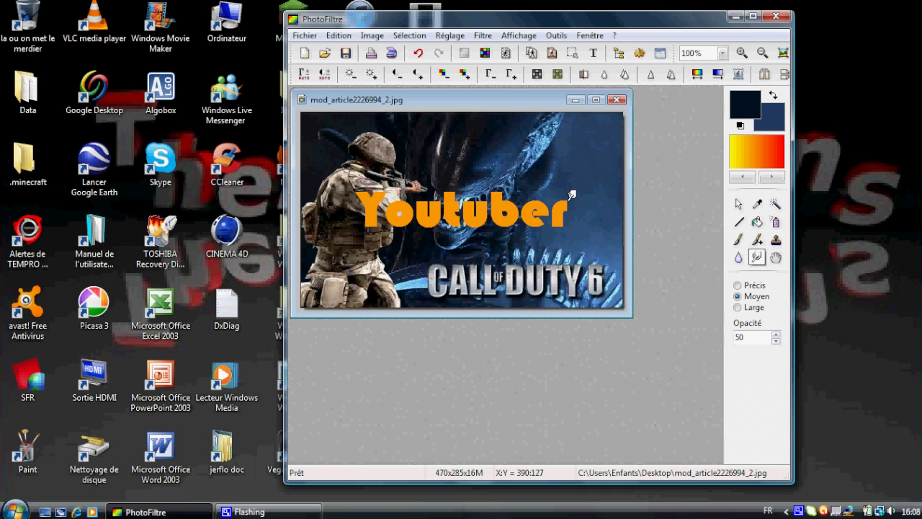
mouse_move(569, 195)
left_mouse_down()
mouse_move(580, 186)
mouse_move(568, 144)
mouse_move(558, 205)
mouse_move(562, 171)
mouse_move(586, 148)
mouse_move(565, 196)
mouse_move(543, 130)
left_mouse_up()
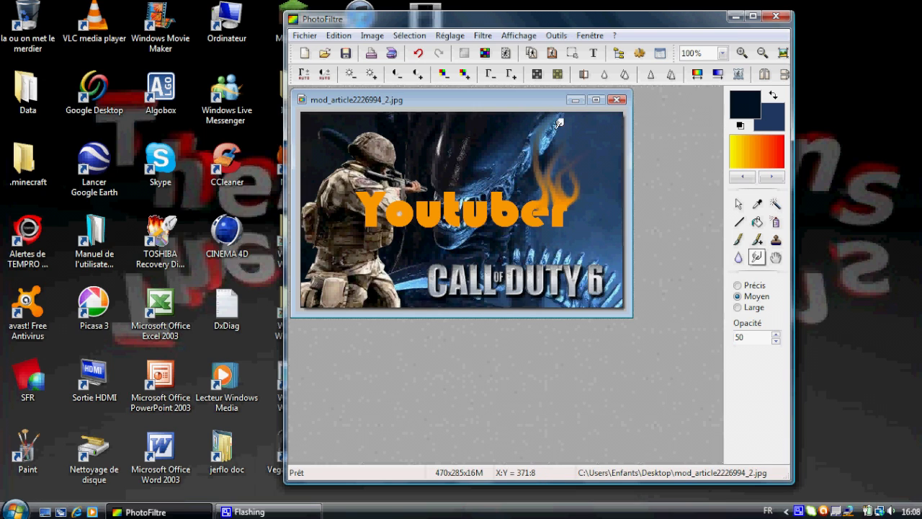
mouse_move(544, 204)
left_mouse_down()
mouse_move(529, 171)
mouse_move(558, 134)
left_mouse_up()
mouse_move(534, 193)
left_mouse_down()
mouse_move(506, 163)
mouse_move(532, 134)
left_mouse_up()
mouse_move(514, 204)
left_mouse_down()
mouse_move(527, 188)
mouse_move(529, 127)
left_mouse_up()
left_click_drag(510, 199, 497, 144)
left_click_drag(487, 180, 483, 148)
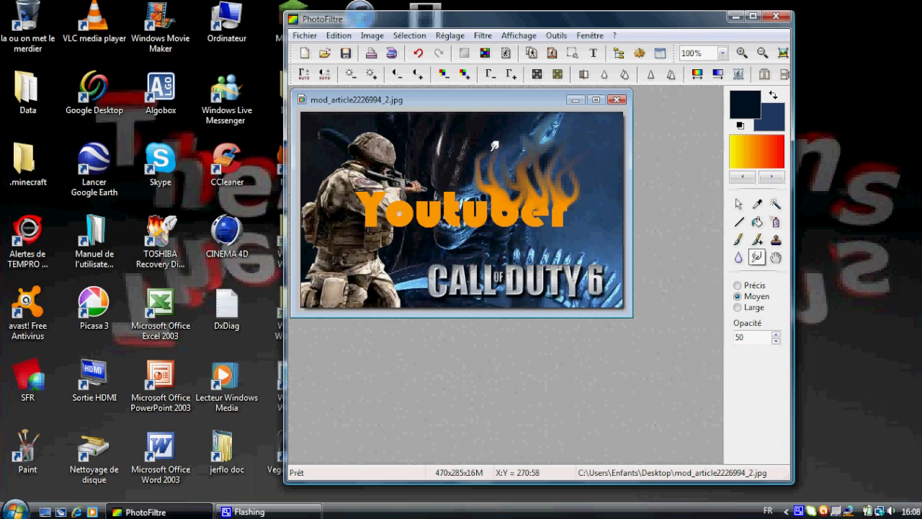
left_click_drag(482, 203, 501, 145)
left_click_drag(468, 208, 478, 159)
mouse_move(475, 197)
left_mouse_down()
mouse_move(466, 181)
mouse_move(468, 144)
left_mouse_up()
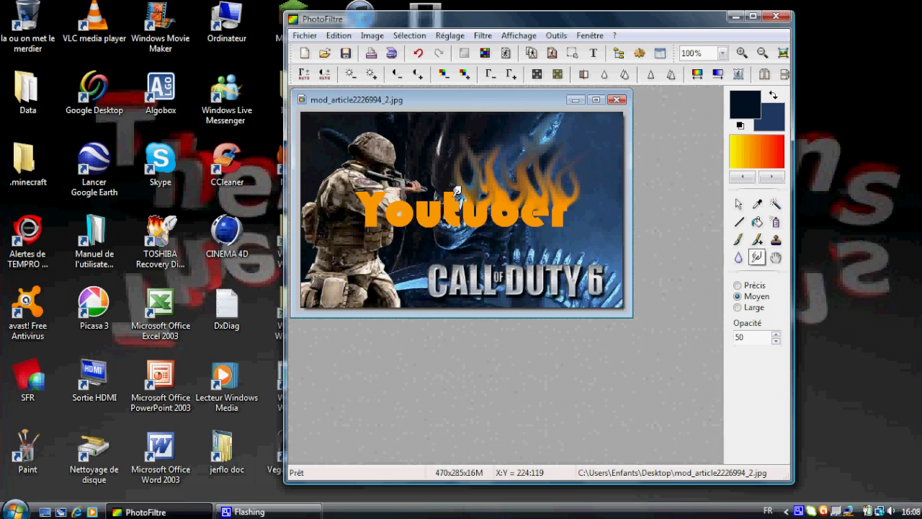
left_click_drag(456, 190, 461, 142)
mouse_move(448, 199)
left_mouse_down()
mouse_move(438, 166)
mouse_move(451, 131)
left_mouse_up()
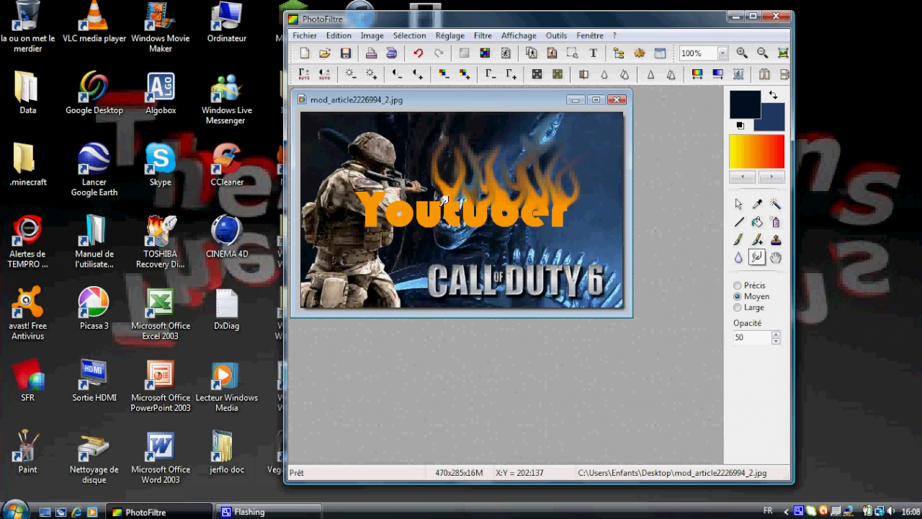
left_click_drag(442, 196, 455, 157)
left_click_drag(434, 201, 413, 133)
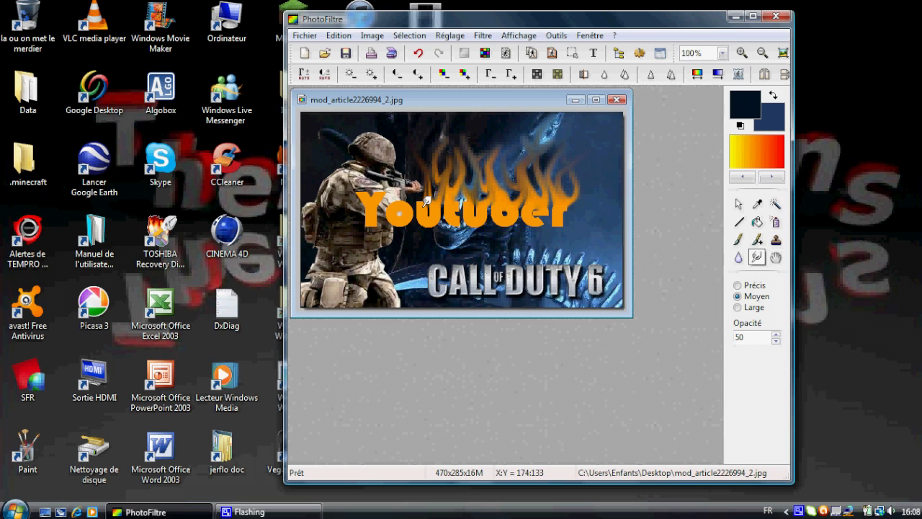
mouse_move(423, 201)
left_mouse_down()
mouse_move(412, 171)
mouse_move(419, 136)
left_mouse_up()
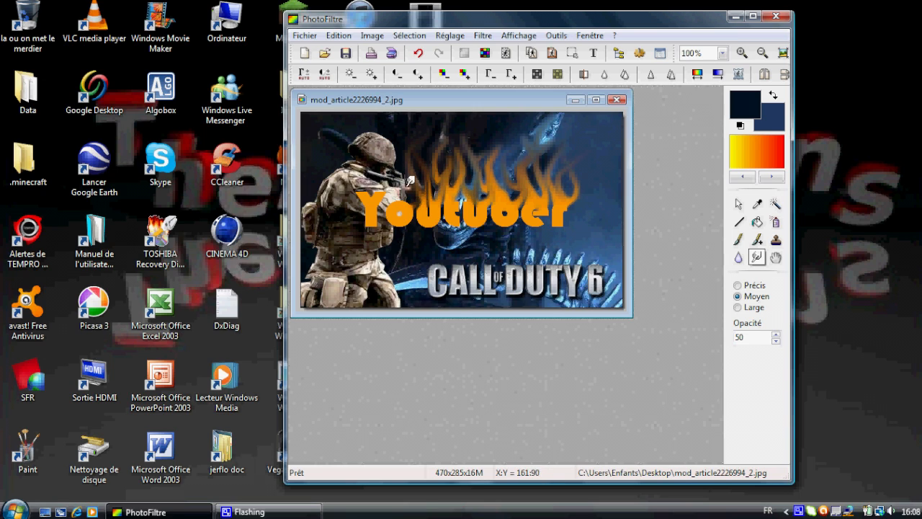
left_click_drag(401, 161, 405, 139)
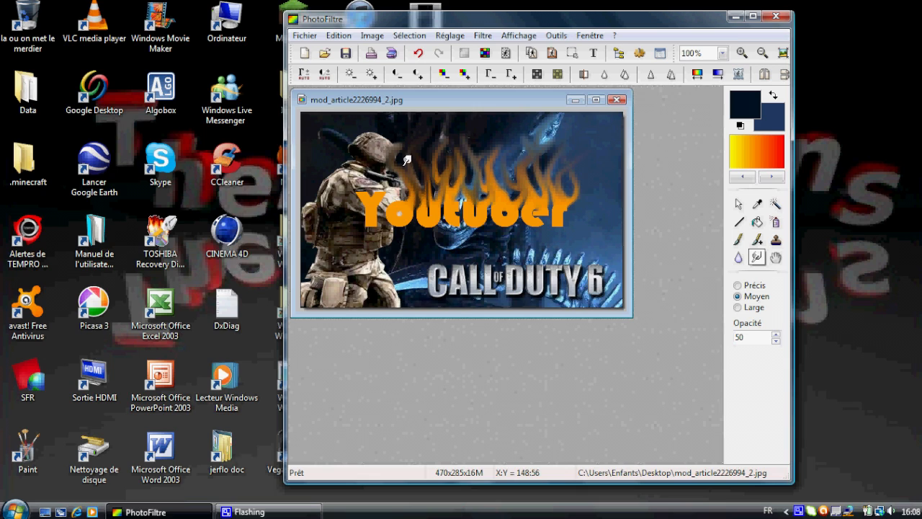
mouse_move(401, 196)
left_mouse_down()
mouse_move(380, 171)
mouse_move(407, 150)
left_mouse_up()
mouse_move(383, 190)
left_mouse_down()
mouse_move(401, 153)
mouse_move(361, 142)
left_mouse_up()
mouse_move(382, 193)
left_mouse_down()
mouse_move(364, 166)
mouse_move(384, 136)
left_mouse_up()
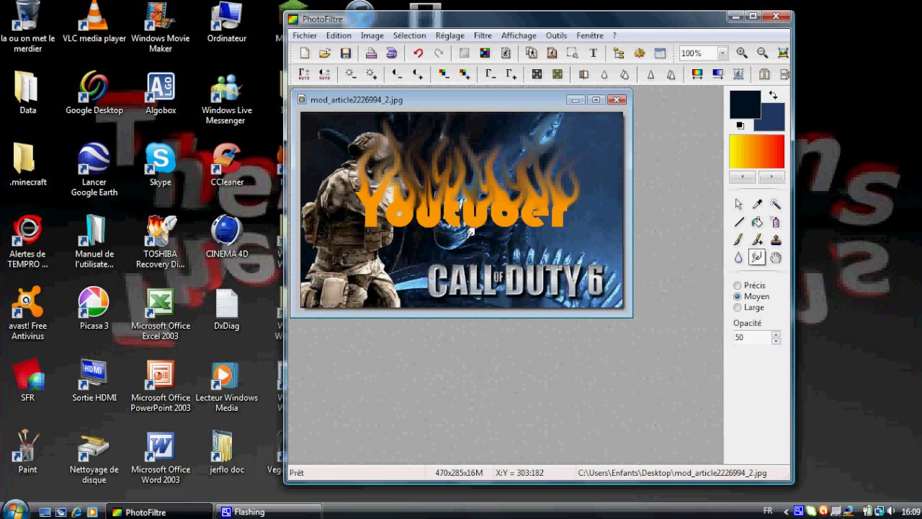
Smudge freely across the lettering, soldier and game title, and undo that stroke
mouse_move(407, 218)
left_mouse_down()
mouse_move(565, 256)
mouse_move(572, 276)
mouse_move(532, 289)
mouse_move(456, 242)
mouse_move(472, 222)
mouse_move(518, 281)
mouse_move(465, 233)
mouse_move(342, 289)
mouse_move(458, 180)
mouse_move(427, 224)
mouse_move(297, 301)
left_mouse_up()
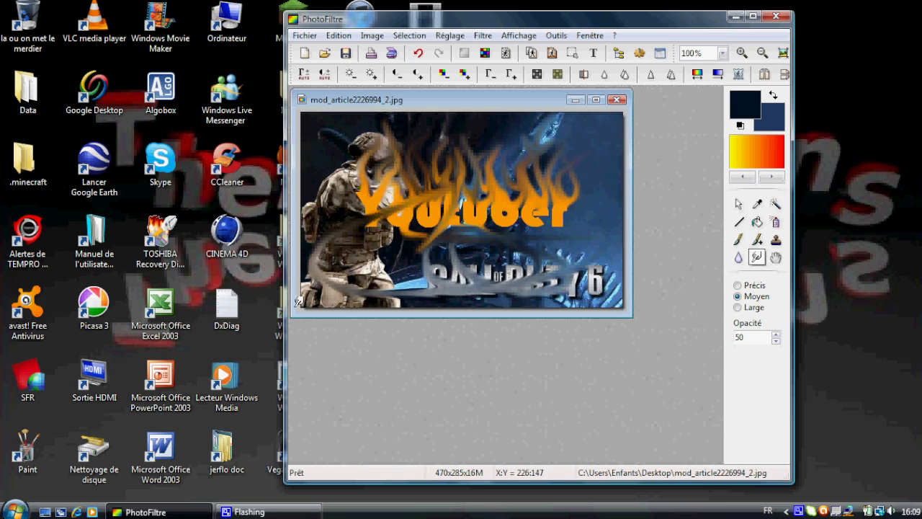
left_click(417, 52)
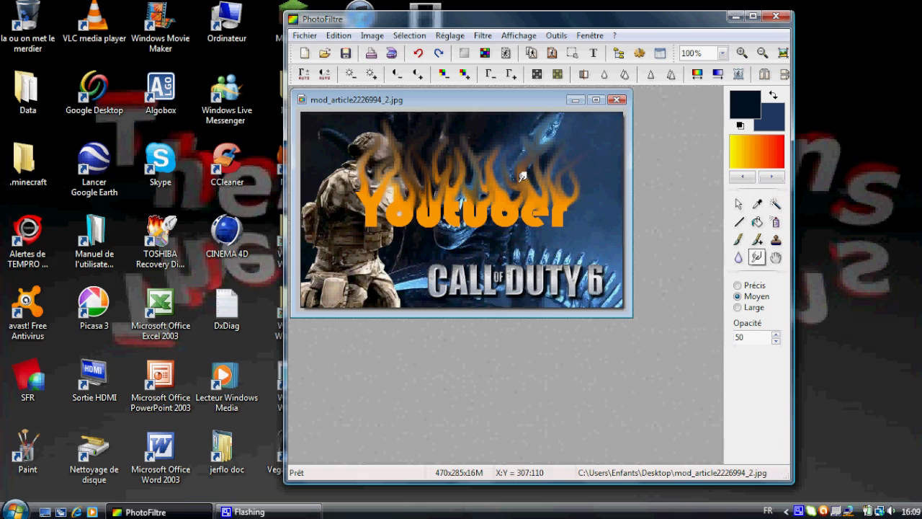
Soften the letters of the flaming word with the Blur tool
left_click(740, 258)
left_click_drag(567, 218, 516, 215)
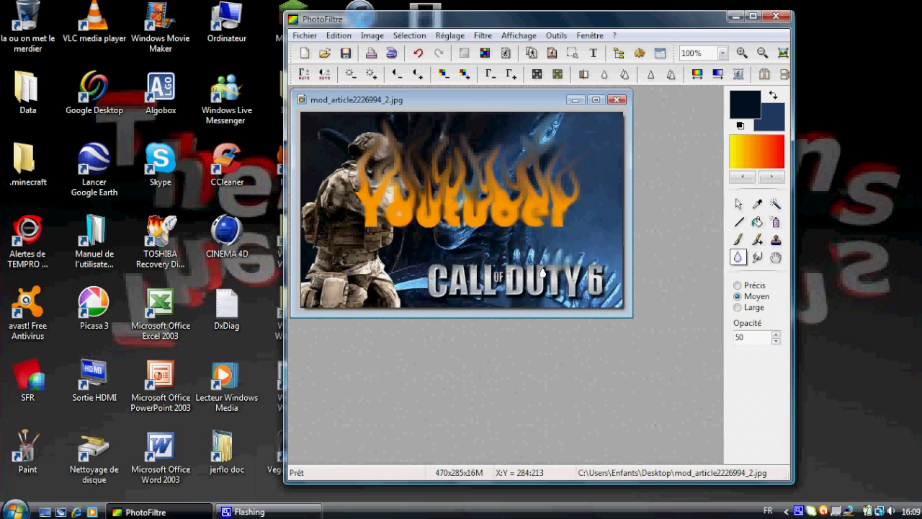
Try to apply the Clone Stamp on the flaming word without defining a source point
left_click(775, 257)
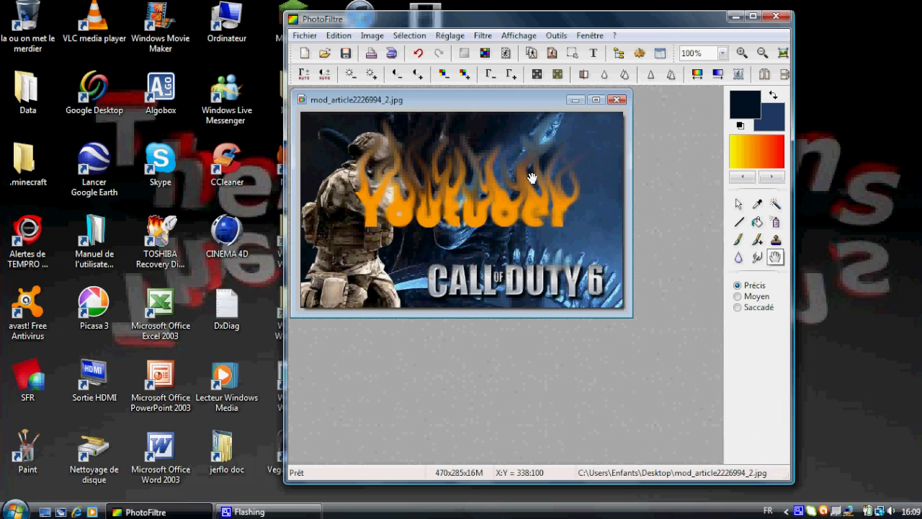
left_click(774, 240)
left_click(473, 204)
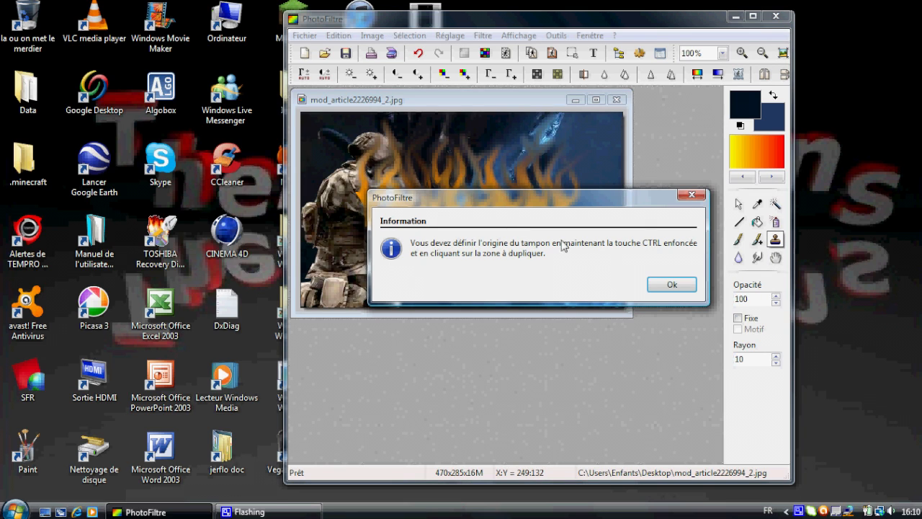
left_click(675, 283)
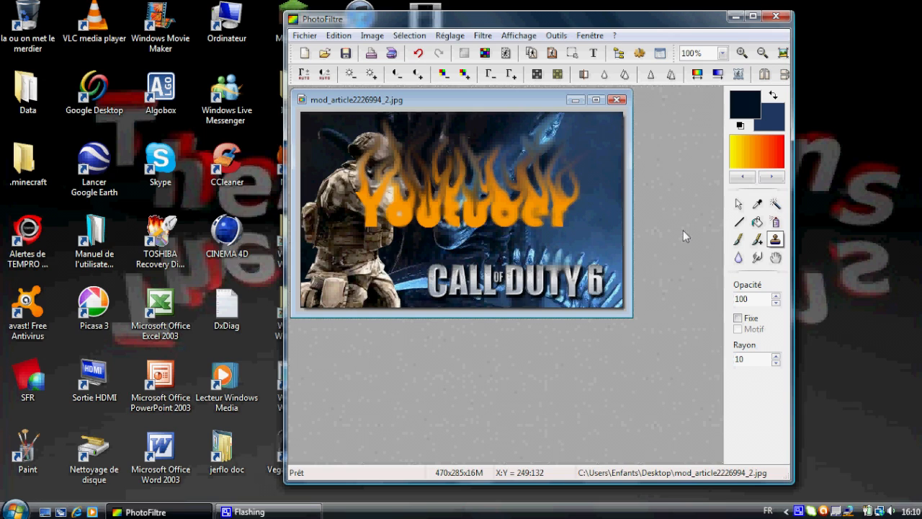
Paint over the image with the advanced brush, using leaf, arrow, star and spatter shapes
left_click(762, 240)
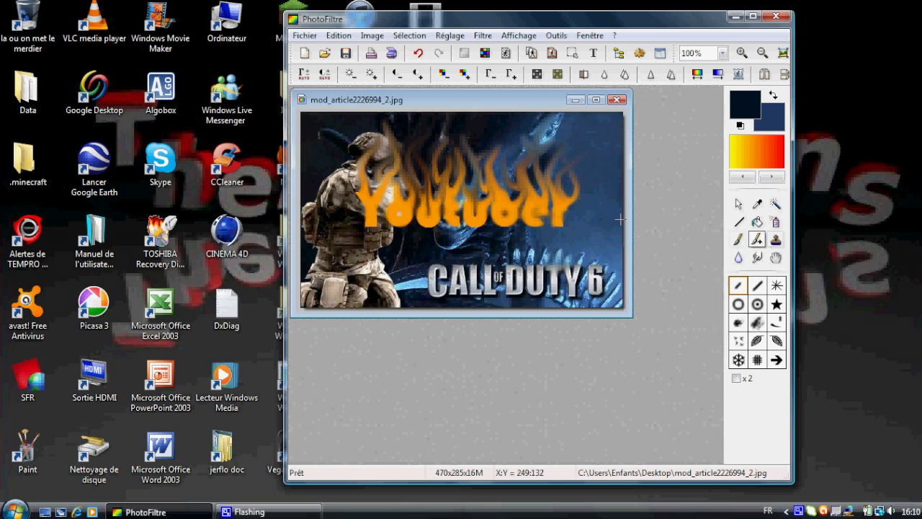
left_click(757, 340)
mouse_move(604, 224)
left_mouse_down()
mouse_move(551, 250)
mouse_move(506, 257)
mouse_move(554, 224)
mouse_move(614, 241)
mouse_move(591, 180)
mouse_move(611, 208)
left_mouse_up()
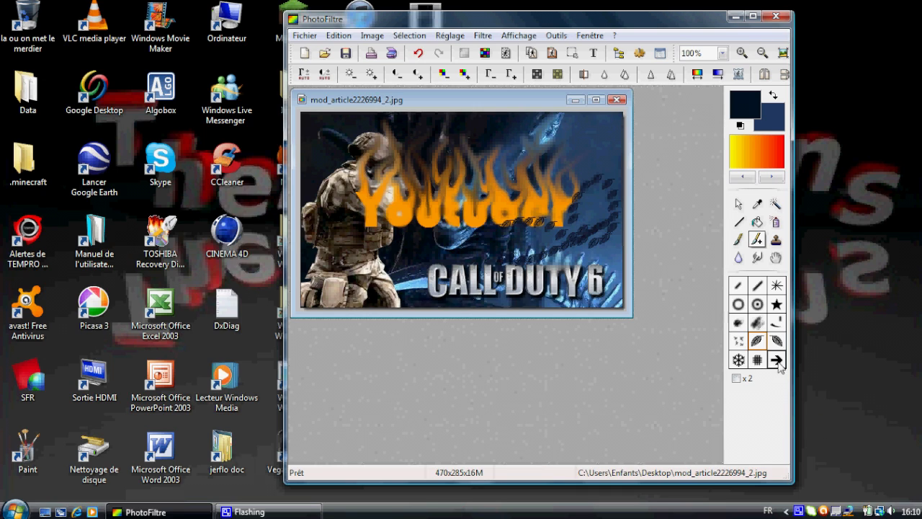
mouse_move(585, 132)
left_mouse_down()
mouse_move(605, 154)
mouse_move(591, 139)
mouse_move(620, 216)
left_mouse_up()
left_click(777, 304)
left_click_drag(563, 160, 496, 216)
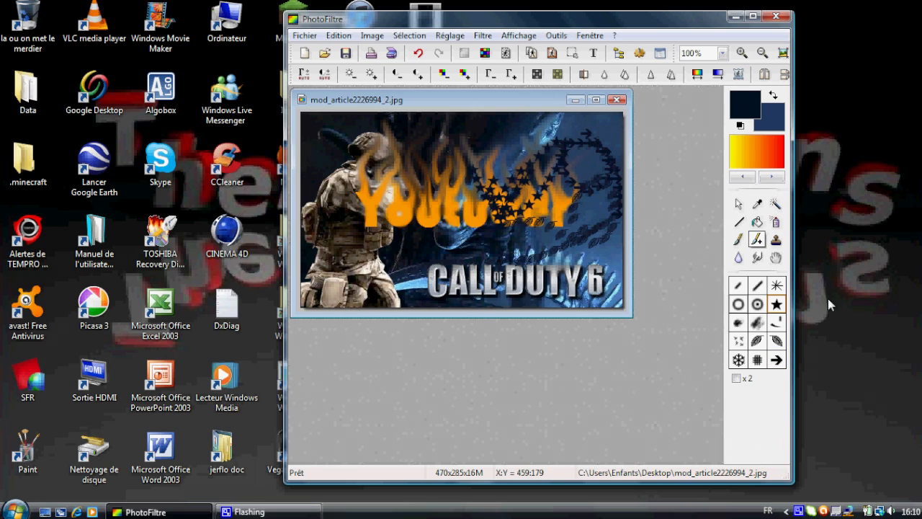
left_click(738, 323)
mouse_move(403, 276)
left_mouse_down()
mouse_move(383, 268)
mouse_move(394, 274)
left_mouse_up()
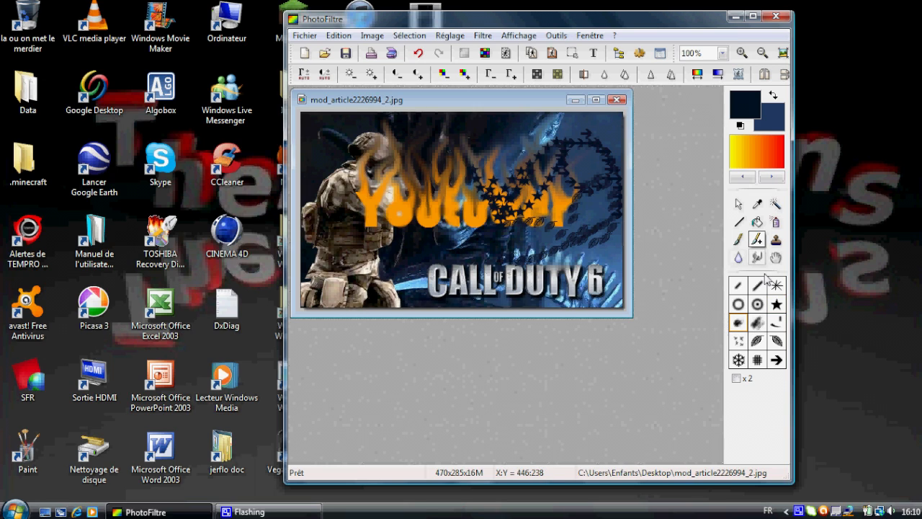
Scribble thin paintbrush lines over the lettering and thick round strokes of radius 7 over the soldier
left_click(738, 239)
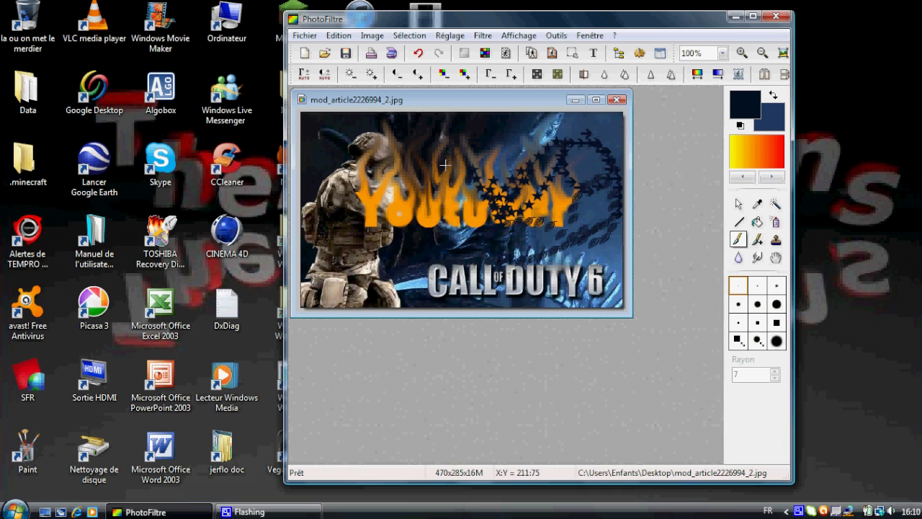
mouse_move(439, 211)
left_mouse_down()
mouse_move(390, 227)
mouse_move(403, 211)
mouse_move(367, 194)
mouse_move(393, 173)
mouse_move(361, 204)
mouse_move(388, 180)
left_mouse_up()
left_click(758, 341)
mouse_move(389, 284)
left_mouse_down()
mouse_move(333, 284)
mouse_move(585, 208)
left_mouse_up()
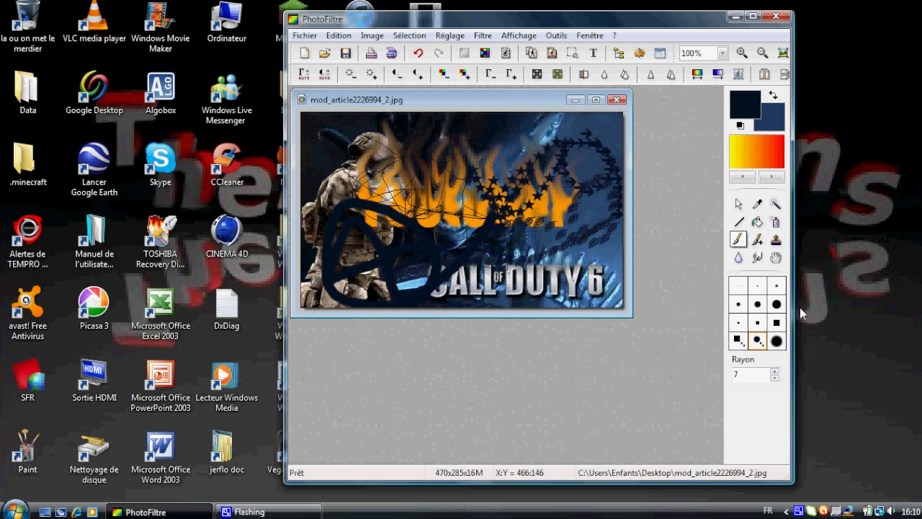
Close the edited image without saving and reopen the original mod_article2226994_2.jpg from the desktop
left_click(617, 100)
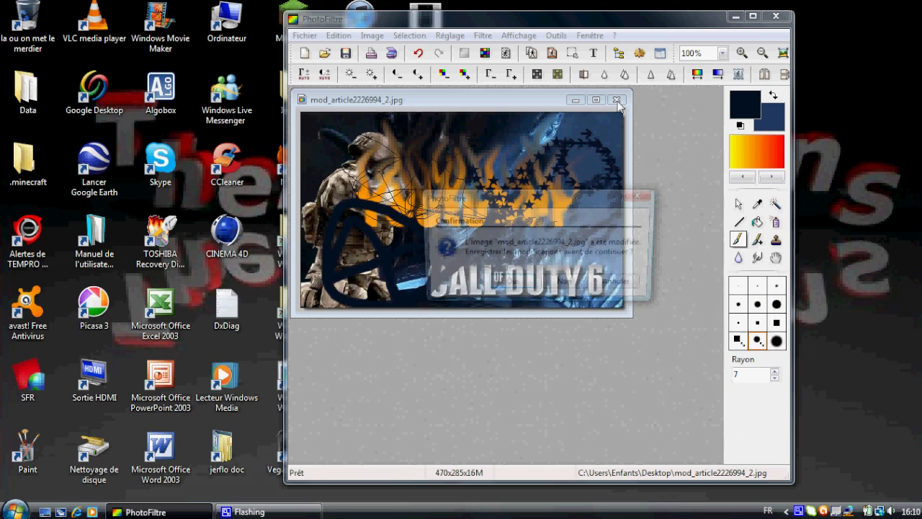
left_click(565, 286)
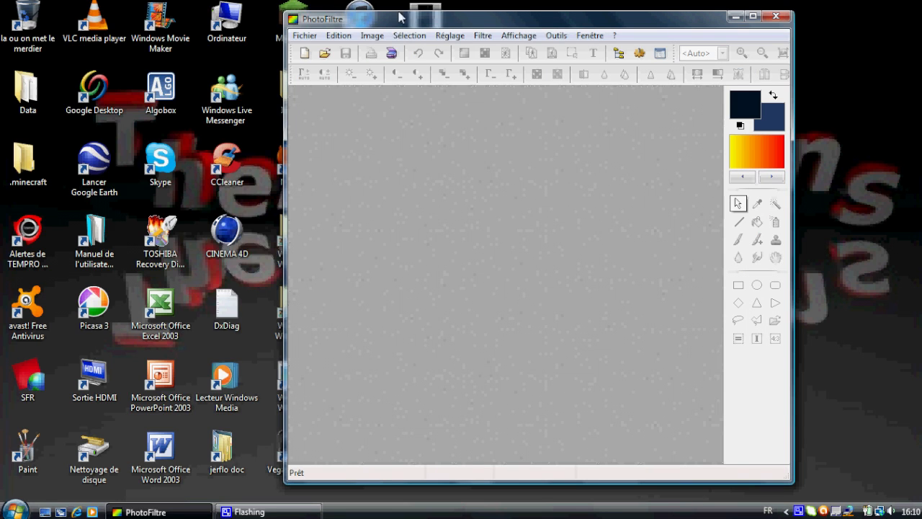
left_click_drag(392, 27, 481, 27)
left_click_drag(365, 234, 494, 210)
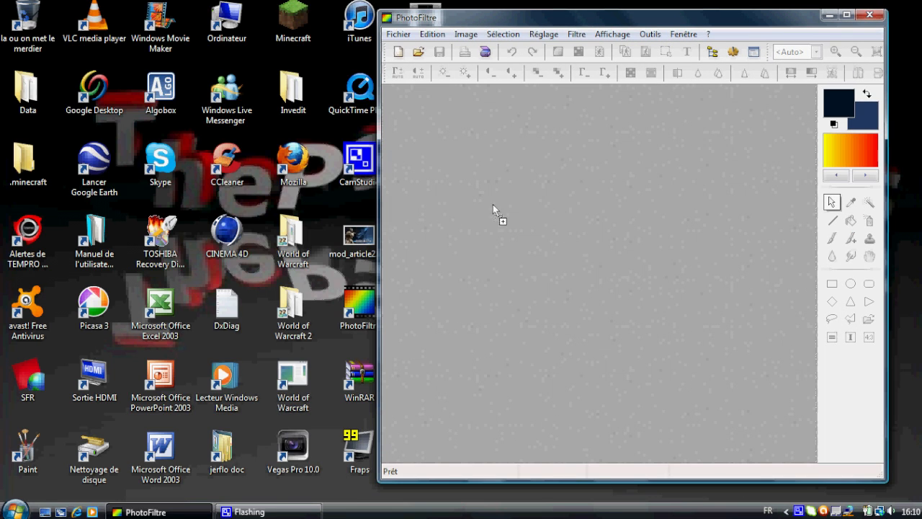
left_click_drag(609, 17, 490, 17)
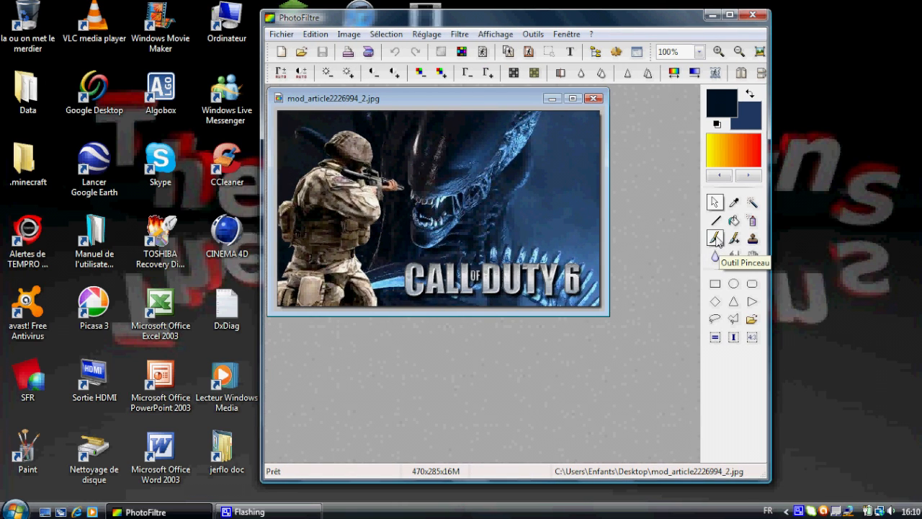
Spray the dark foreground colour over the blue background beside the alien's head with the airbrush
left_click(751, 224)
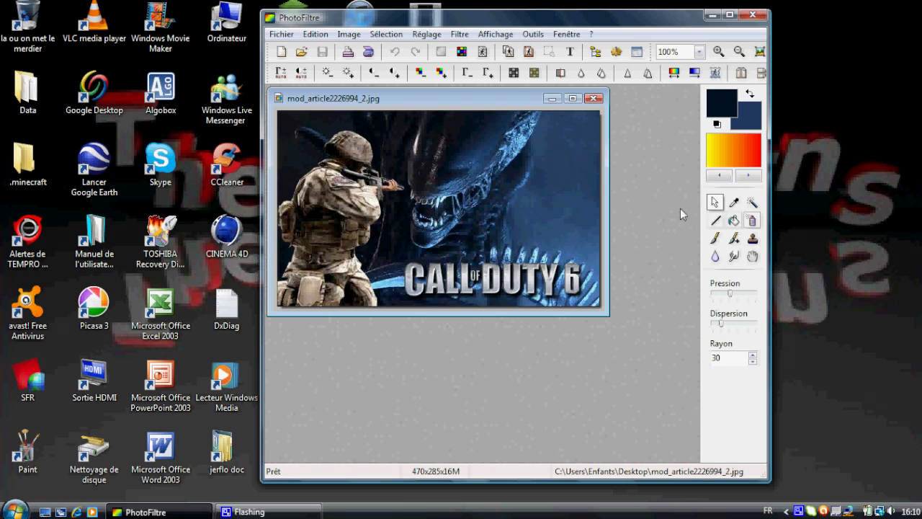
mouse_move(513, 184)
left_mouse_down()
mouse_move(552, 177)
mouse_move(546, 215)
mouse_move(552, 185)
mouse_move(540, 241)
mouse_move(514, 255)
mouse_move(506, 211)
mouse_move(499, 236)
mouse_move(532, 202)
mouse_move(580, 186)
mouse_move(568, 265)
mouse_move(578, 234)
mouse_move(559, 274)
mouse_move(568, 157)
mouse_move(538, 169)
mouse_move(515, 166)
mouse_move(530, 145)
mouse_move(513, 198)
mouse_move(489, 224)
mouse_move(492, 161)
mouse_move(564, 156)
left_mouse_up()
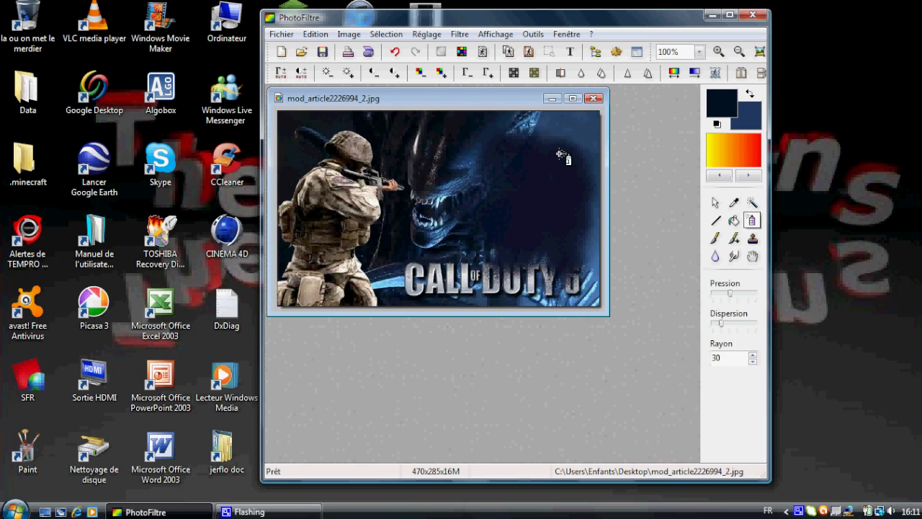
Draw four dark straight lines with the Line tool, one beside the soldier and three across his body
left_click(734, 220)
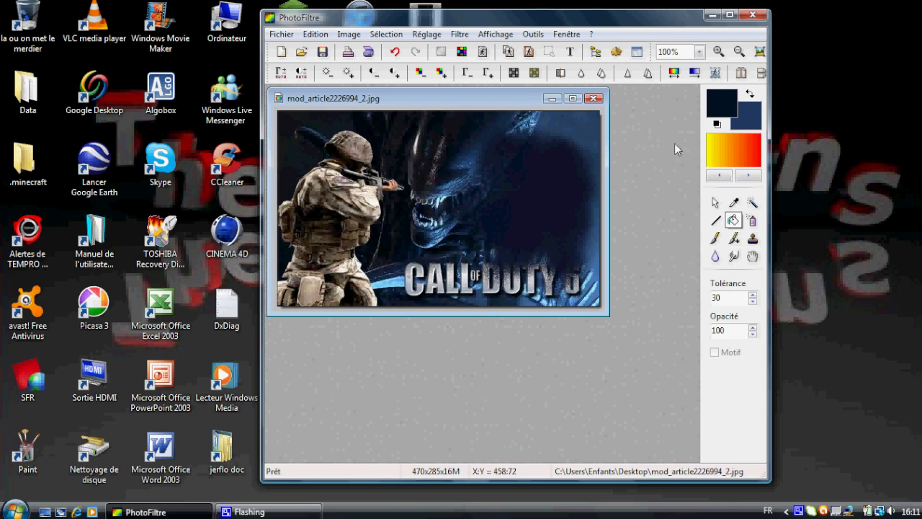
left_click(715, 221)
left_click_drag(392, 197, 377, 297)
left_click_drag(343, 165, 312, 292)
mouse_move(333, 189)
left_mouse_down()
mouse_move(343, 265)
mouse_move(306, 232)
mouse_move(288, 268)
left_mouse_up()
left_click_drag(351, 178, 315, 270)
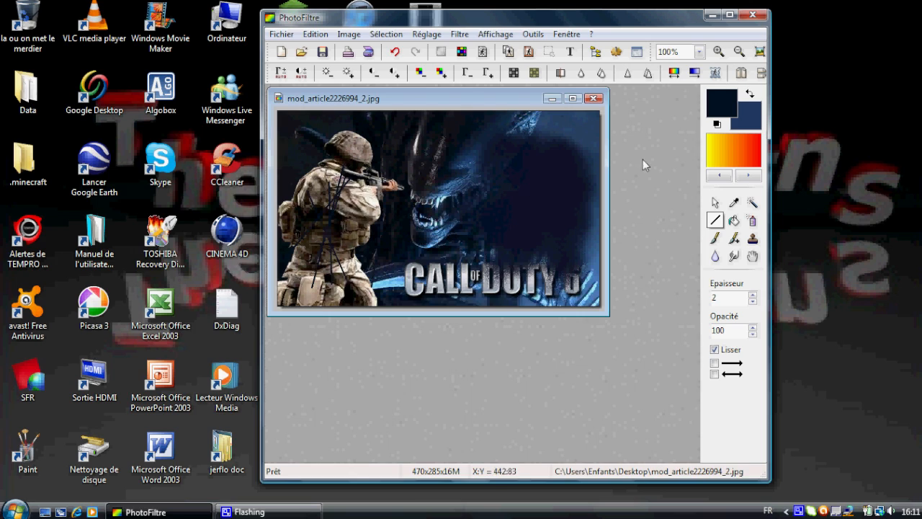
Select a small area of similar colour on the soldier's upper arm with the Magic Wand
left_click(751, 203)
left_click(353, 190)
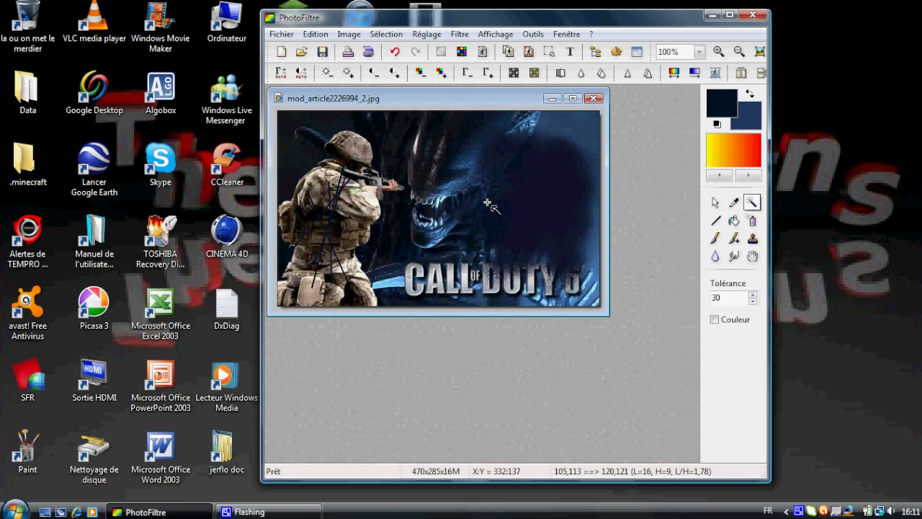
Select similarly coloured areas on the letter C of the title and the surrounding dark background with the Magic Wand at tolerance 30
left_click(415, 275)
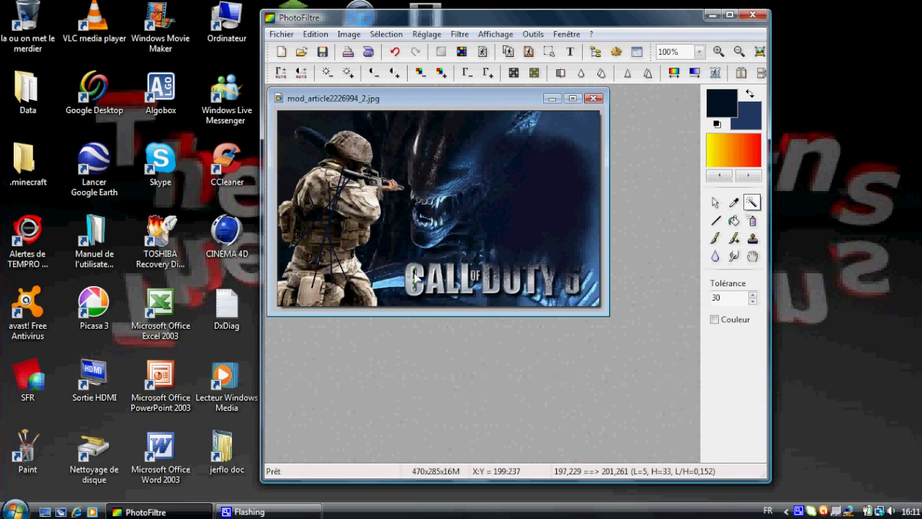
left_click(420, 290)
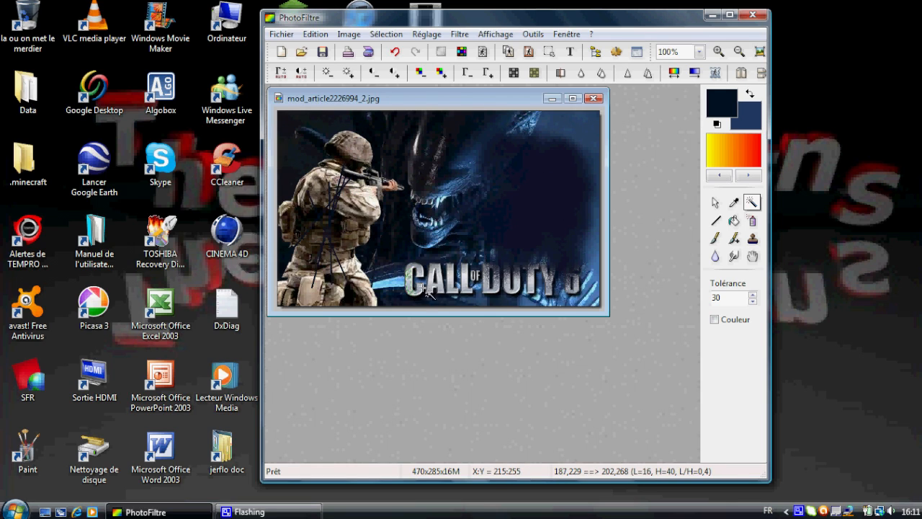
left_click(422, 260)
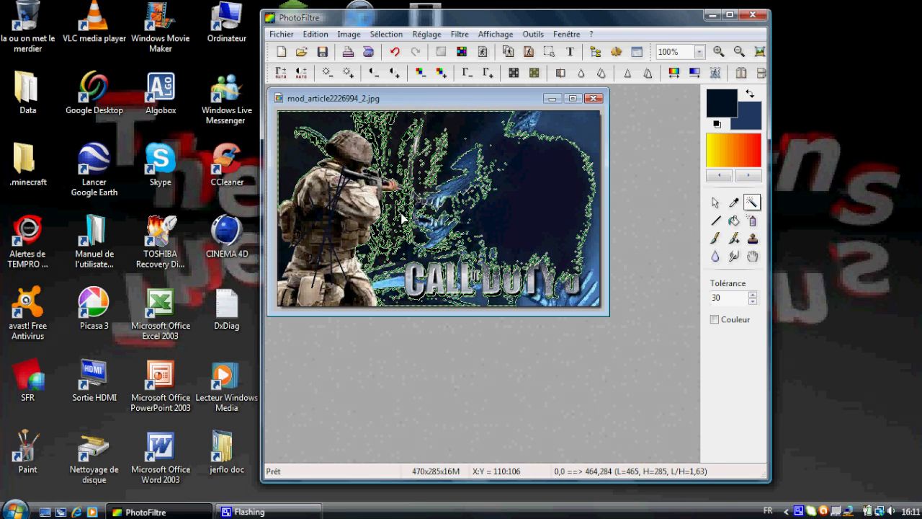
Discard the edits by closing the image unsaved, and load mod_article2226994_2.jpg from the desktop again
left_click(734, 203)
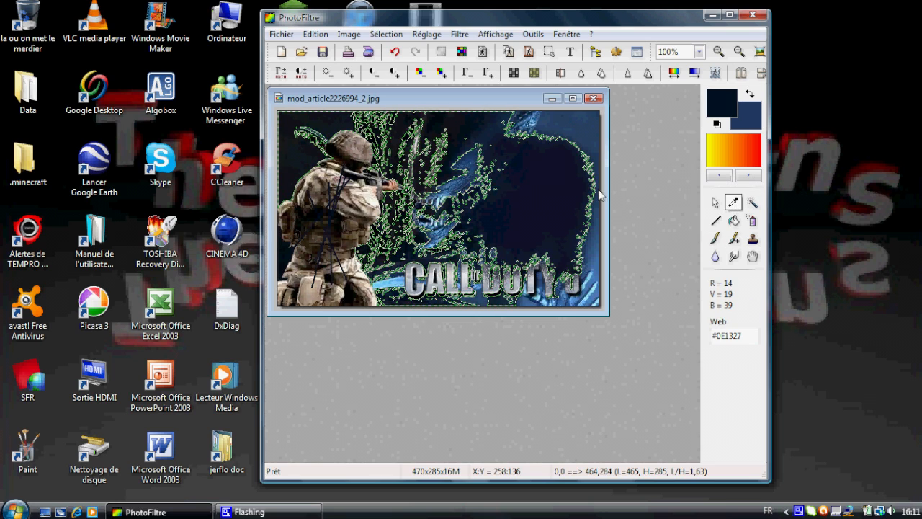
left_click(592, 98)
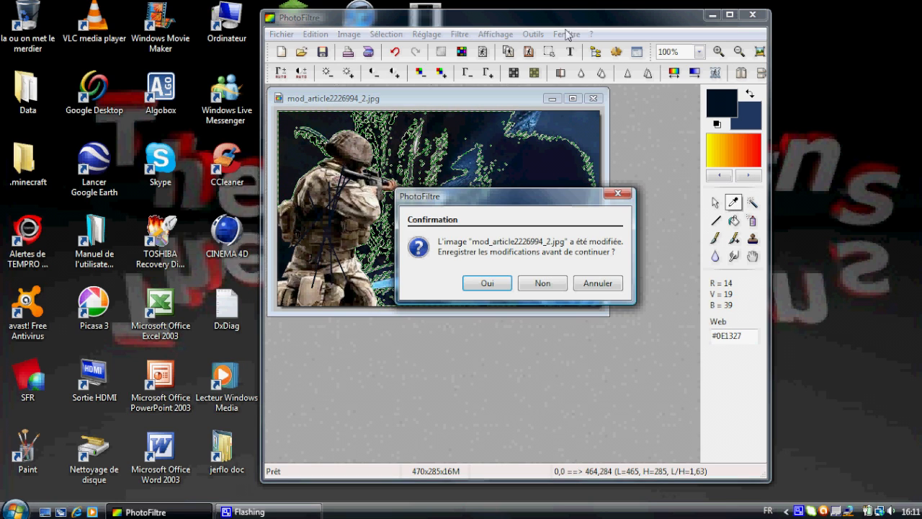
left_click(539, 281)
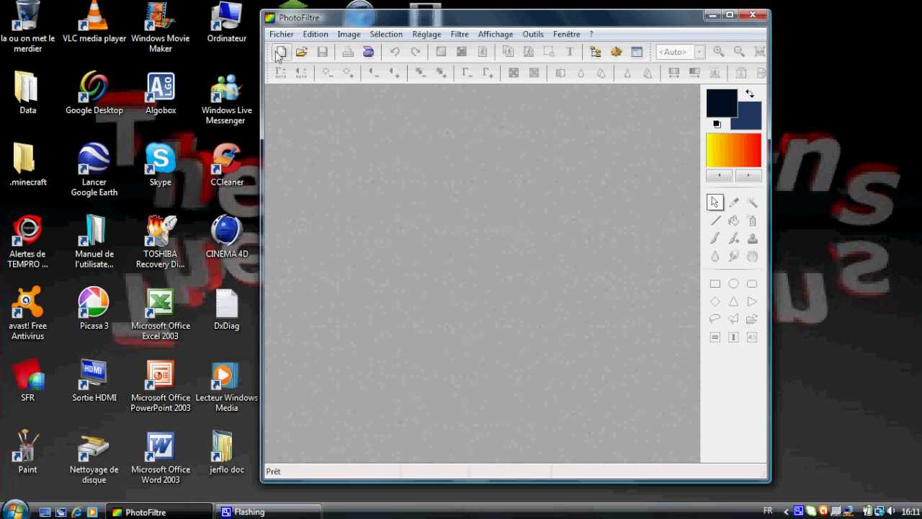
left_click_drag(380, 21, 510, 21)
left_click_drag(359, 234, 484, 245)
left_click_drag(613, 22, 460, 44)
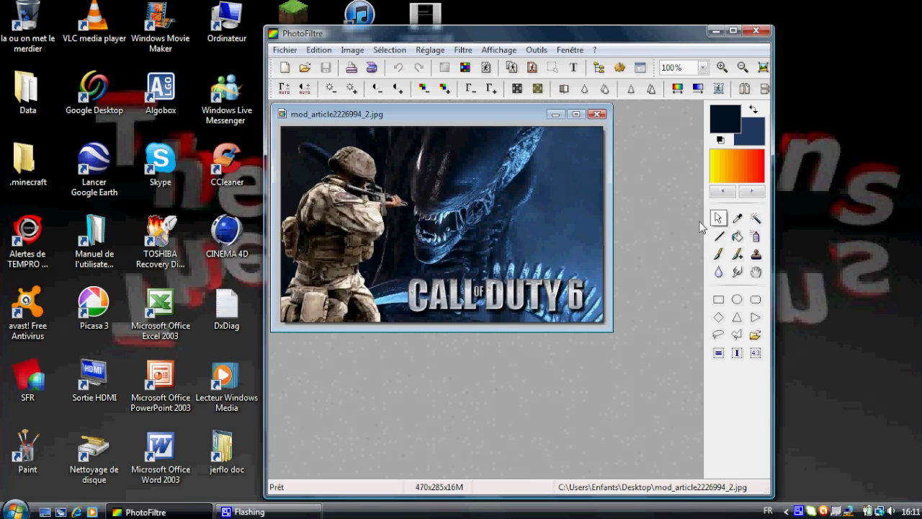
Sample the blue background and the light grey #E3E3E1 from the image as the foreground colour with the Pipette
left_click(736, 217)
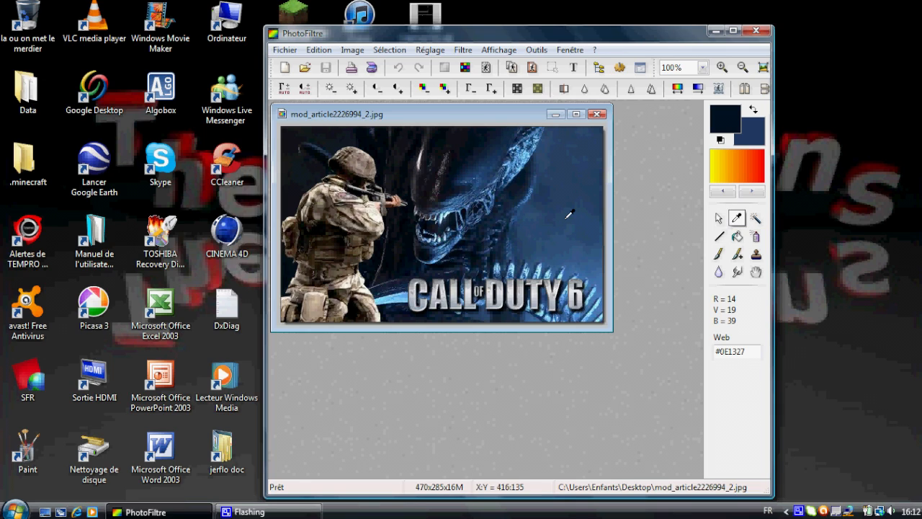
left_click_drag(571, 191, 645, 184)
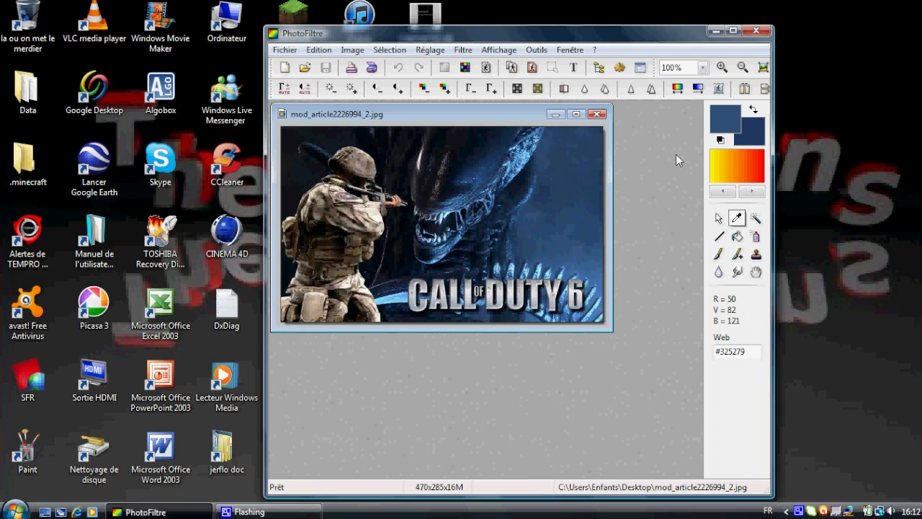
left_click_drag(604, 226, 551, 284)
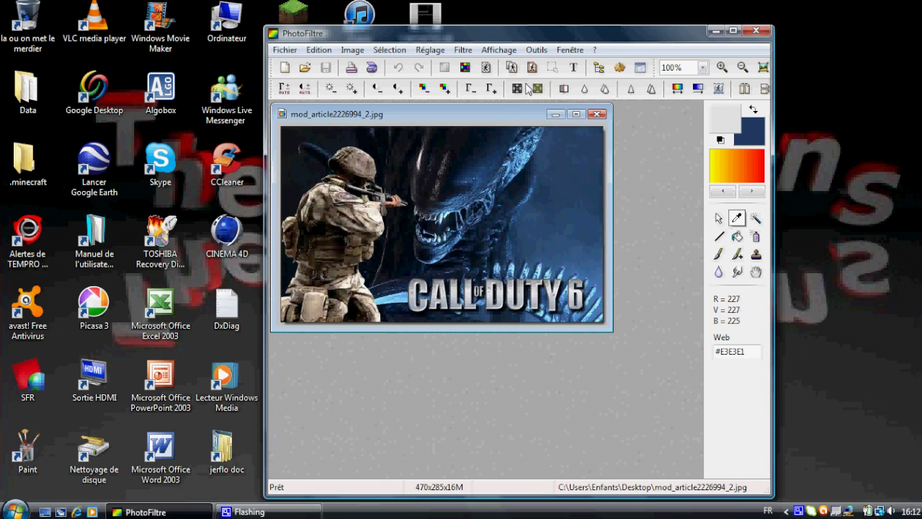
left_click(575, 67)
left_click(389, 207)
left_click(408, 310)
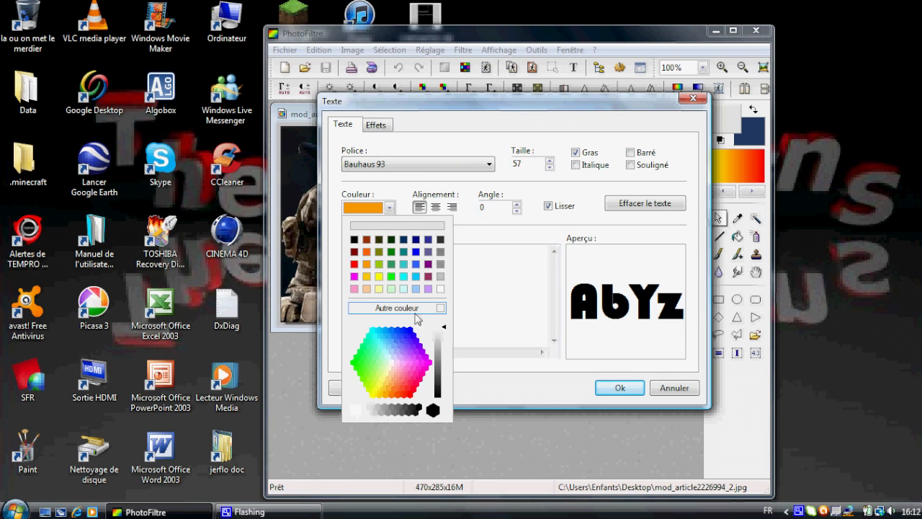
left_click_drag(448, 333, 450, 352)
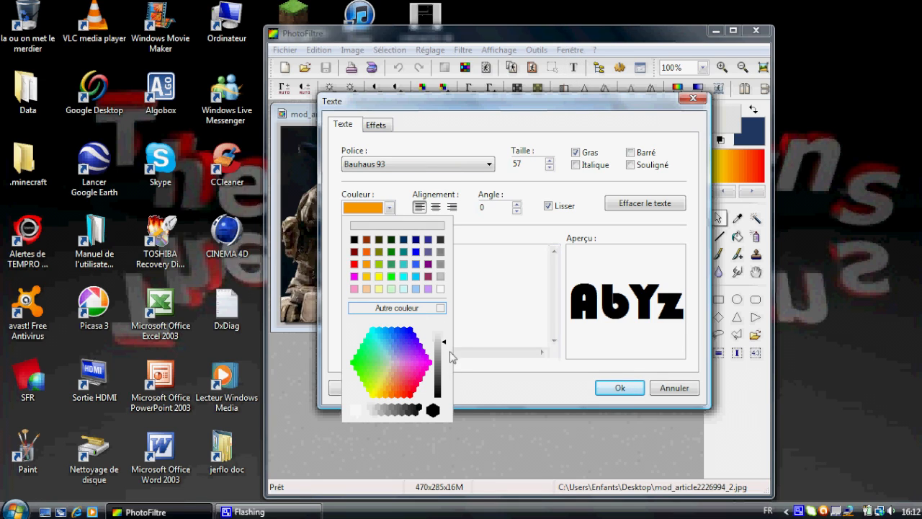
left_click_drag(455, 388, 455, 319)
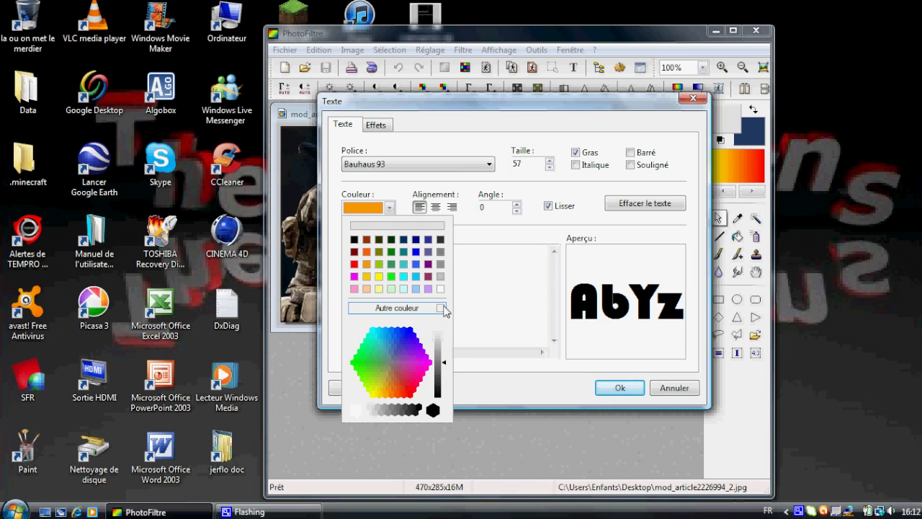
left_click(673, 386)
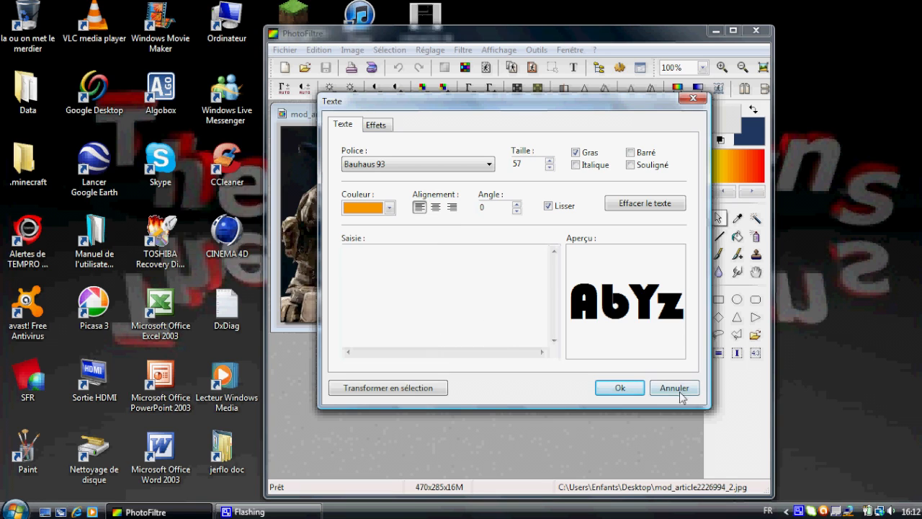
left_click(673, 387)
Sample the blue #345B84 and finally the grey-brown #A3928A from the image as the foreground colour with the Pipette
left_click_drag(564, 206, 696, 344)
left_click(736, 218)
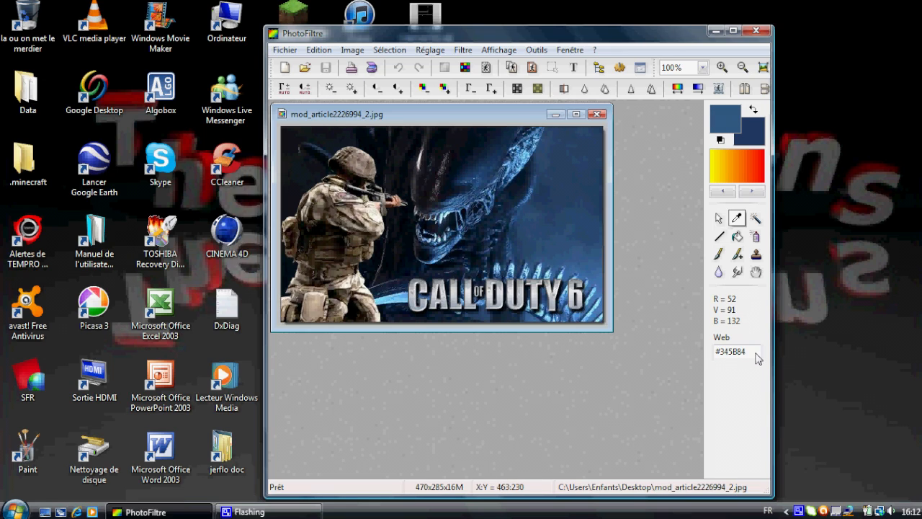
left_click_drag(565, 196, 446, 130)
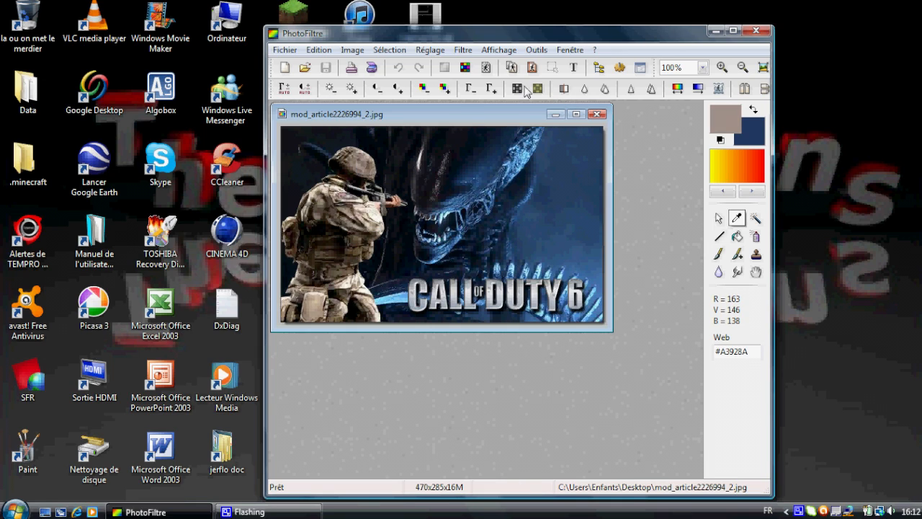
Add the text "youtube" in bold Bauhaus 93, size 57, using the sampled grey-brown foreground colour
left_click(573, 67)
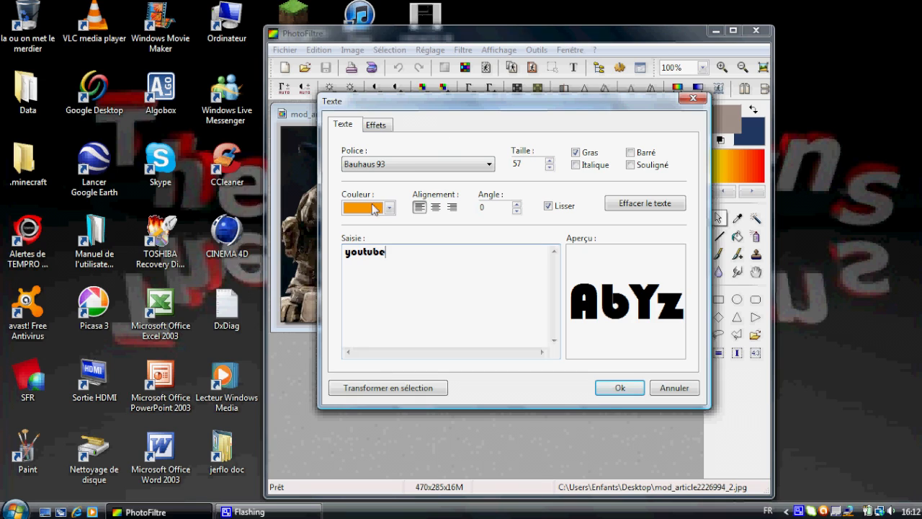
left_click(389, 207)
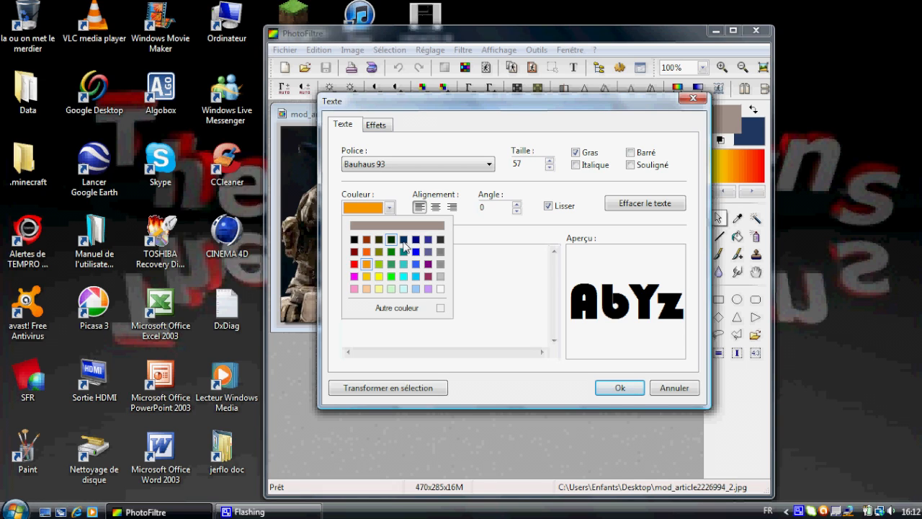
left_click(397, 225)
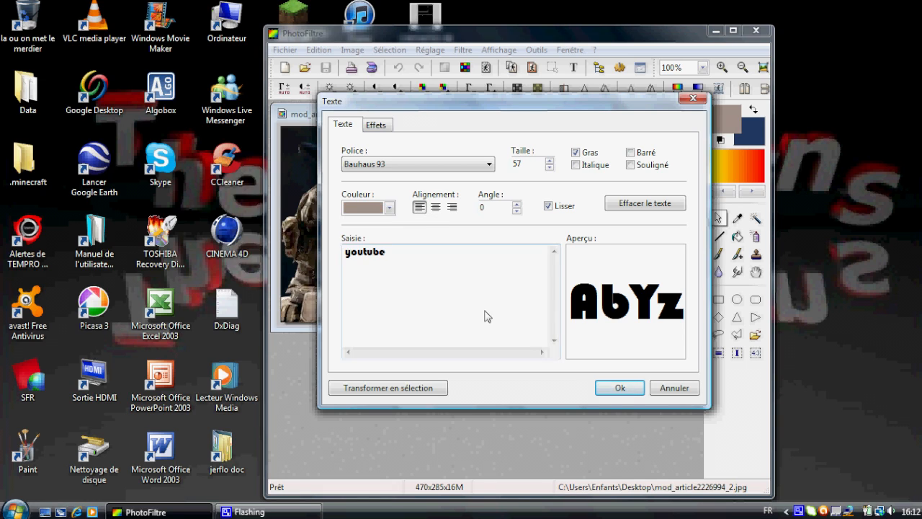
left_click(611, 387)
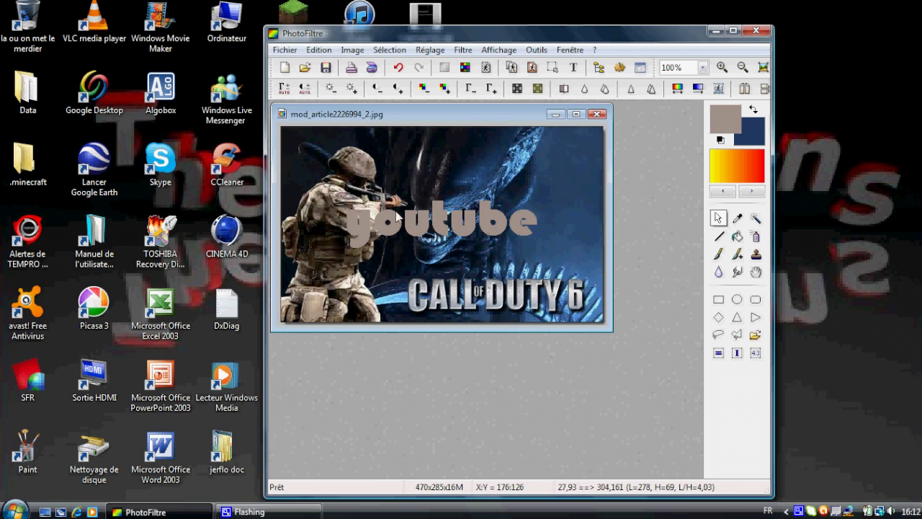
Move the youtube text to several positions over the soldier and the alien, and undo the text insertion
left_click_drag(450, 229, 383, 197)
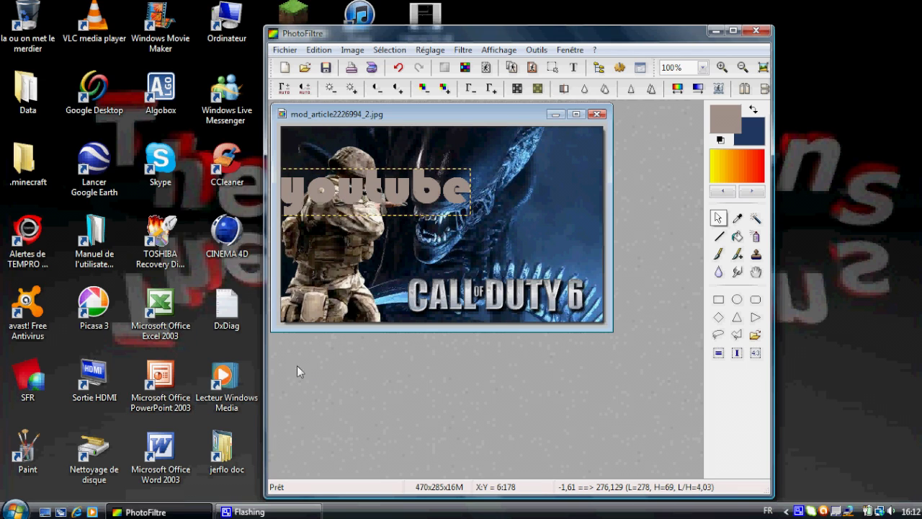
left_click_drag(390, 210, 474, 199)
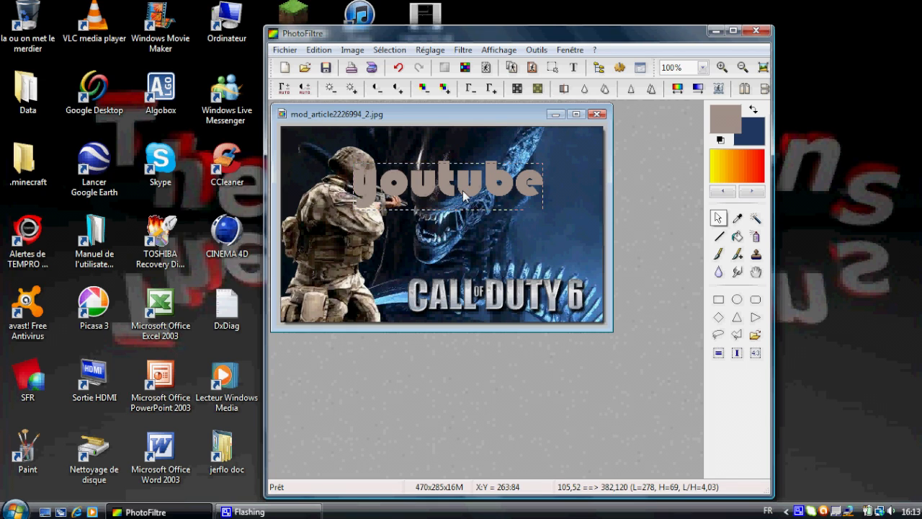
left_click_drag(467, 179, 469, 220)
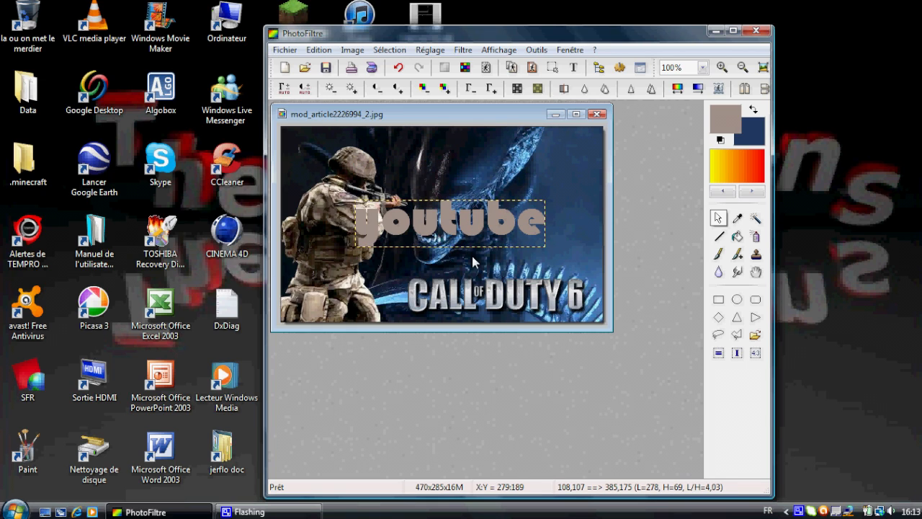
left_click(397, 67)
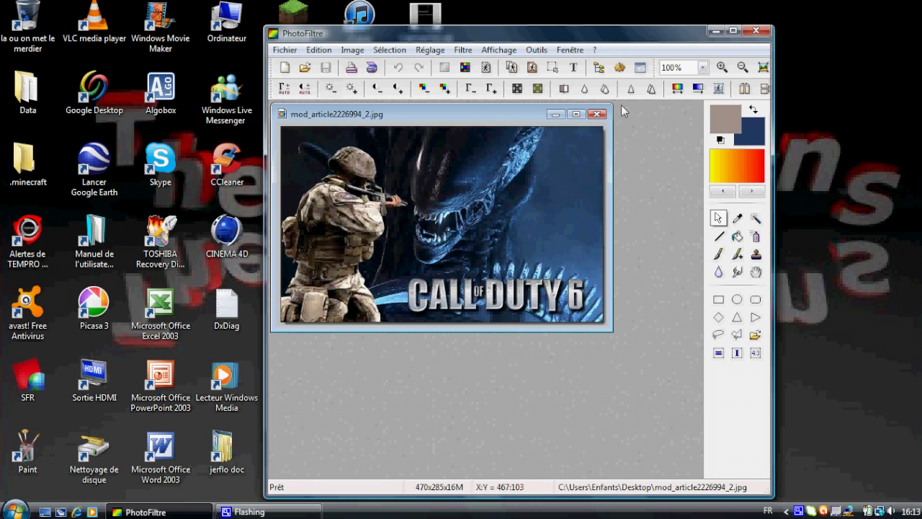
Examine details of the Call of Duty 6 image at different zoom levels, up to 400%
scroll(522, 178, "down", 1)
scroll(525, 191, "up", 5)
scroll(525, 191, "down", 5)
scroll(524, 193, "up", 5)
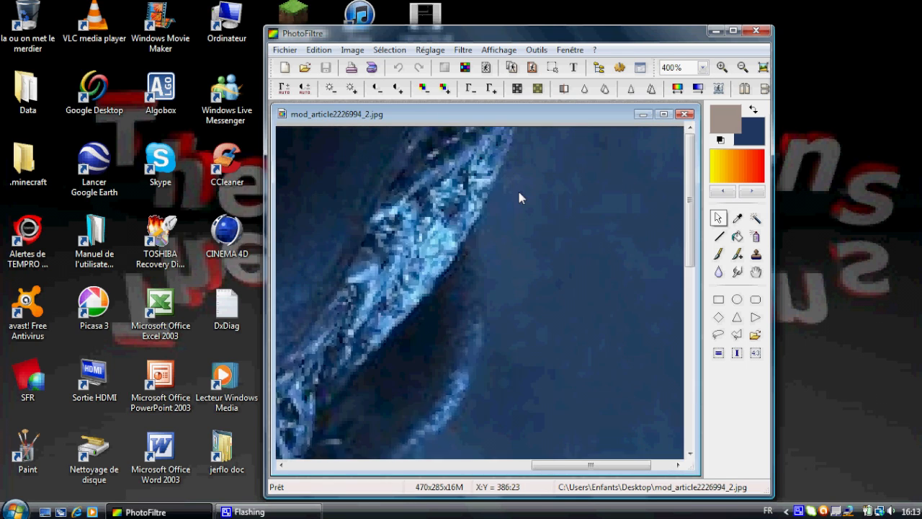
scroll(519, 196, "down", 7)
scroll(517, 198, "up", 7)
scroll(515, 193, "down", 4)
scroll(515, 193, "up", 1)
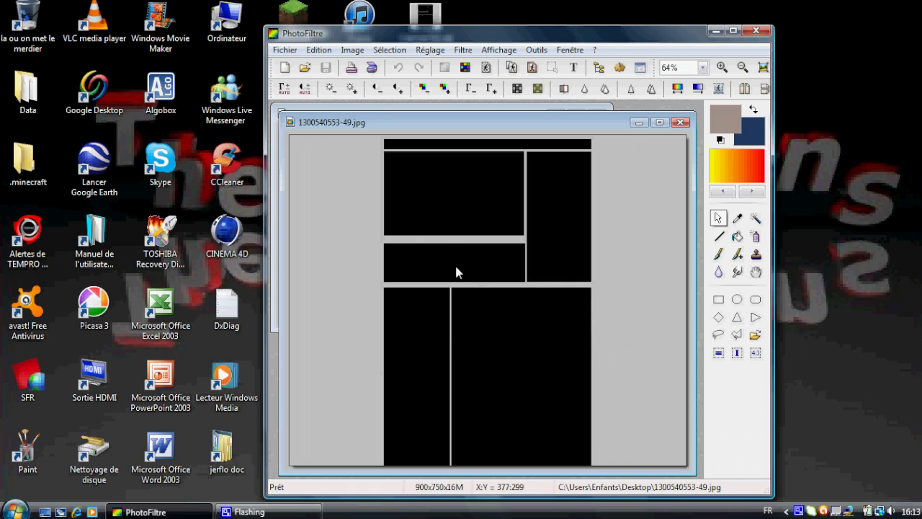
left_click(353, 51)
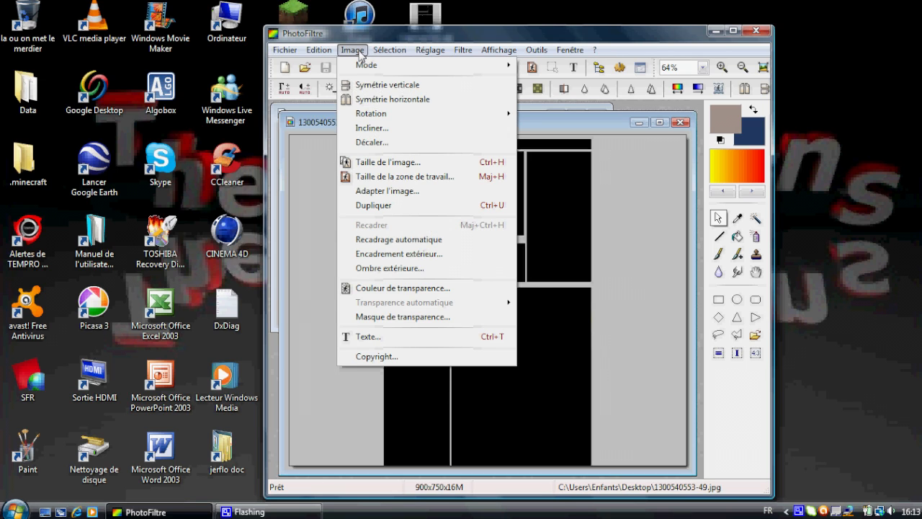
left_click(380, 164)
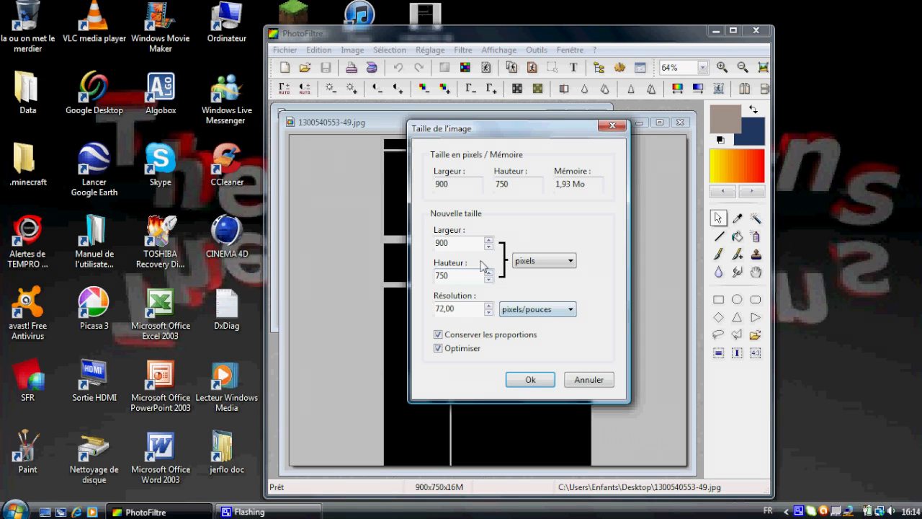
left_click_drag(463, 243, 379, 247)
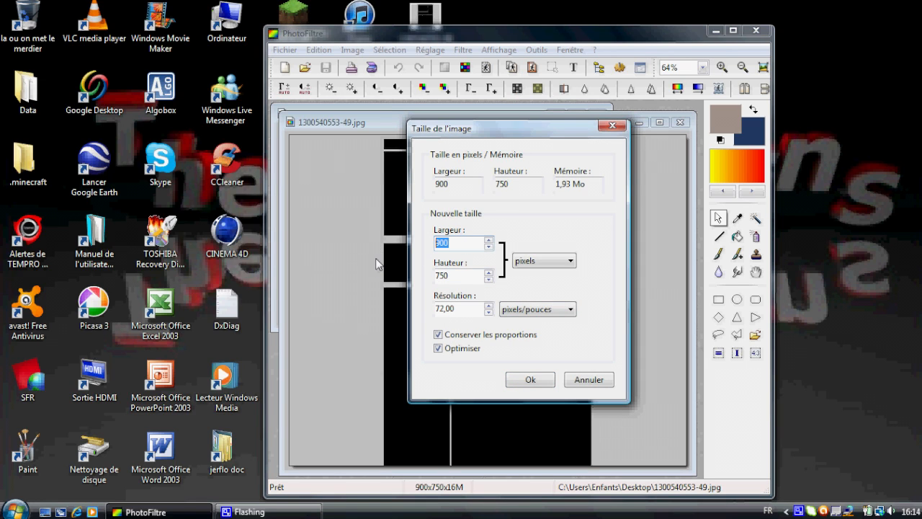
type("1855")
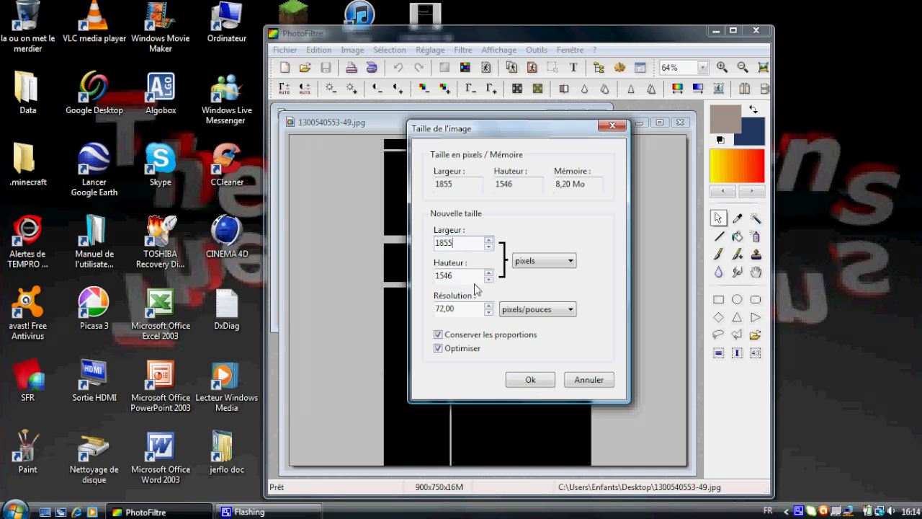
left_click(528, 380)
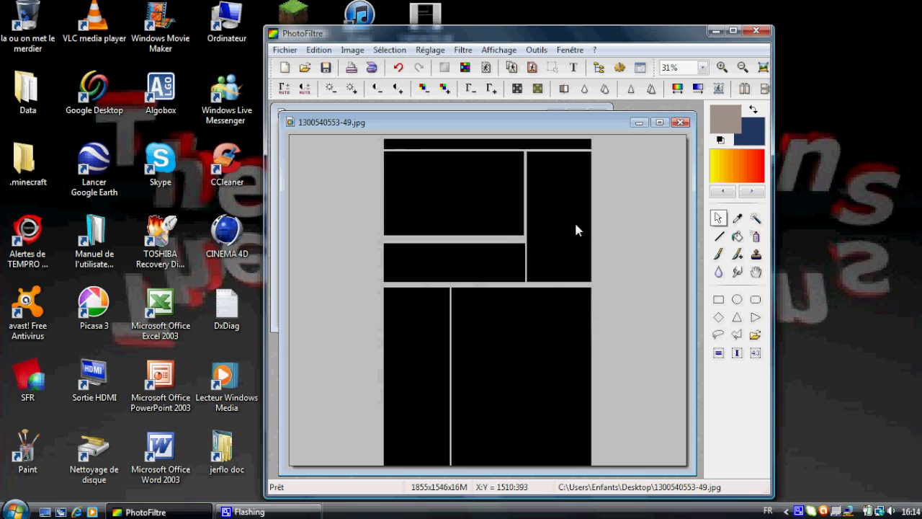
left_click(680, 123)
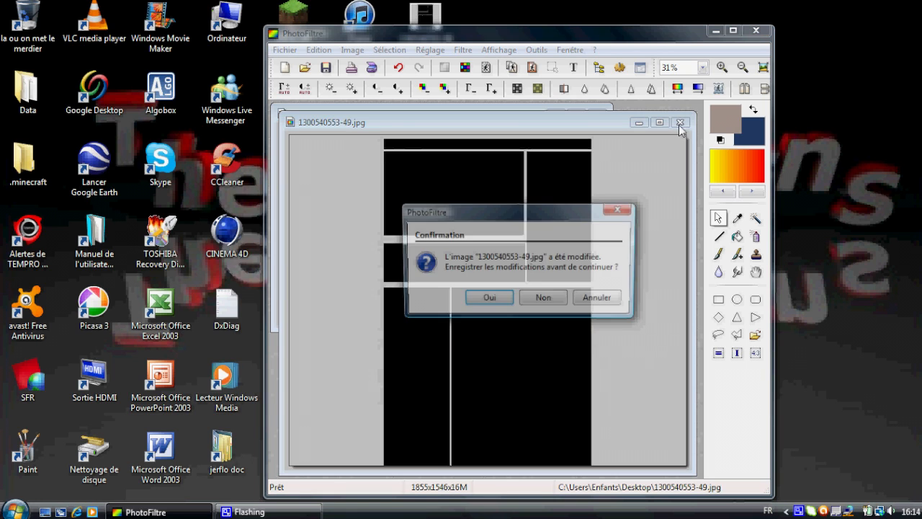
left_click(540, 300)
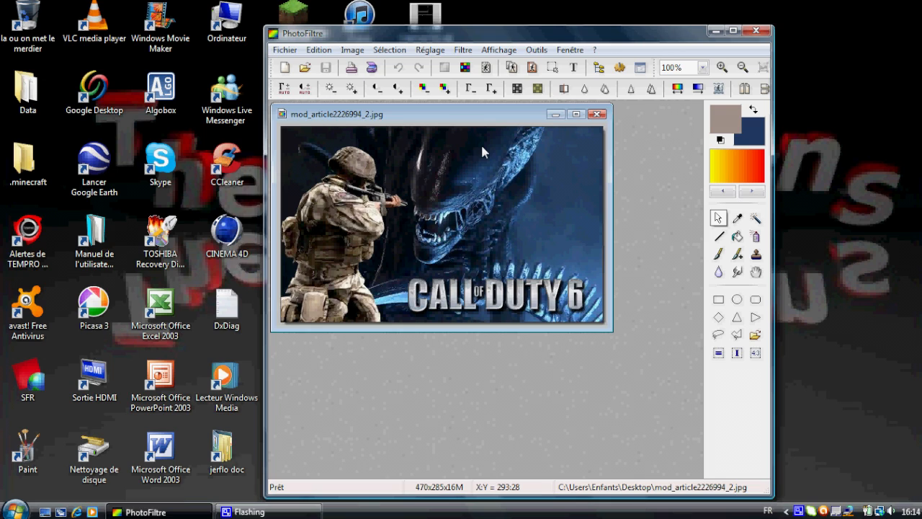
Apply the sepia effect and the greyscale effect to the whole Call of Duty 6 image
left_click(537, 88)
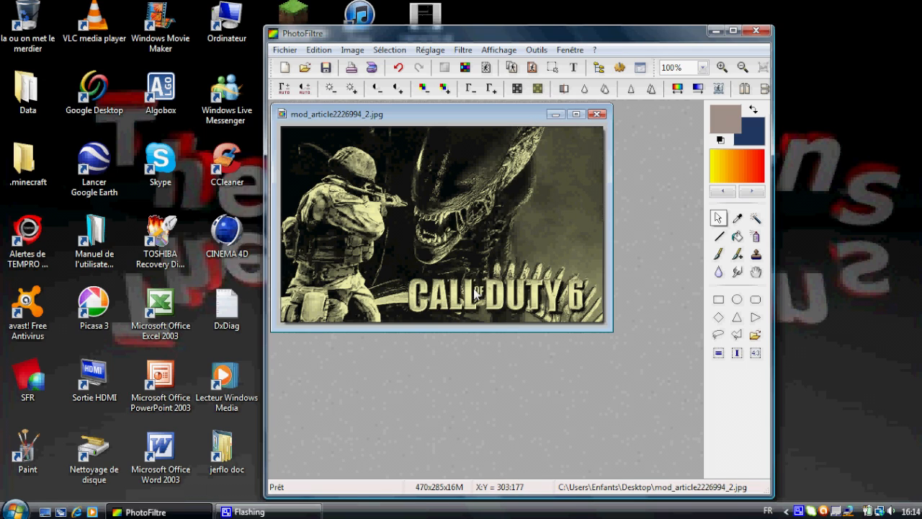
left_click(516, 92)
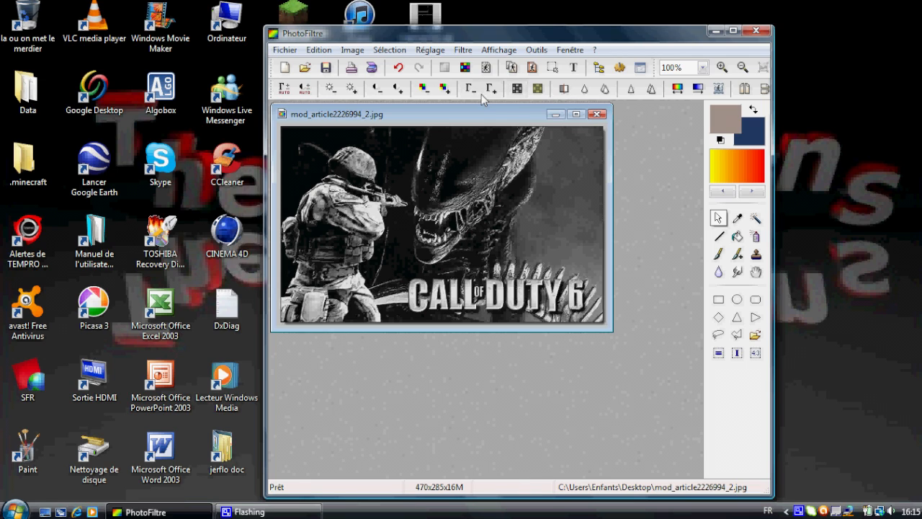
Undo the greyscale and sepia effects on the Call of Duty 6 image
left_click(397, 67)
left_click(398, 67)
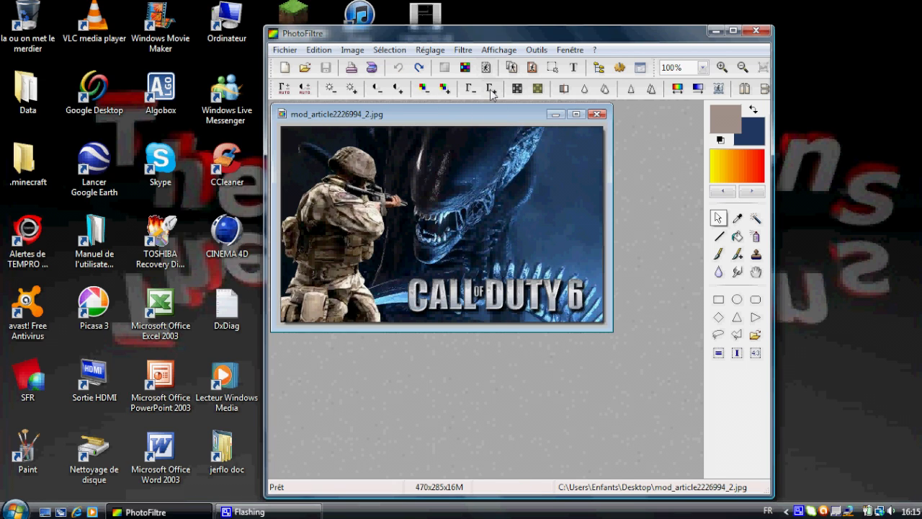
Raise the image's gamma correction by seven steps, lower it by seven, and raise it again by two
left_click(491, 89)
left_click(490, 89)
left_click(490, 89)
left_click(491, 90)
left_click(491, 90)
left_click(490, 89)
left_click(490, 89)
left_click(470, 90)
left_click(470, 89)
left_click(470, 90)
left_click(470, 88)
left_click(470, 89)
left_click(470, 89)
left_click(470, 89)
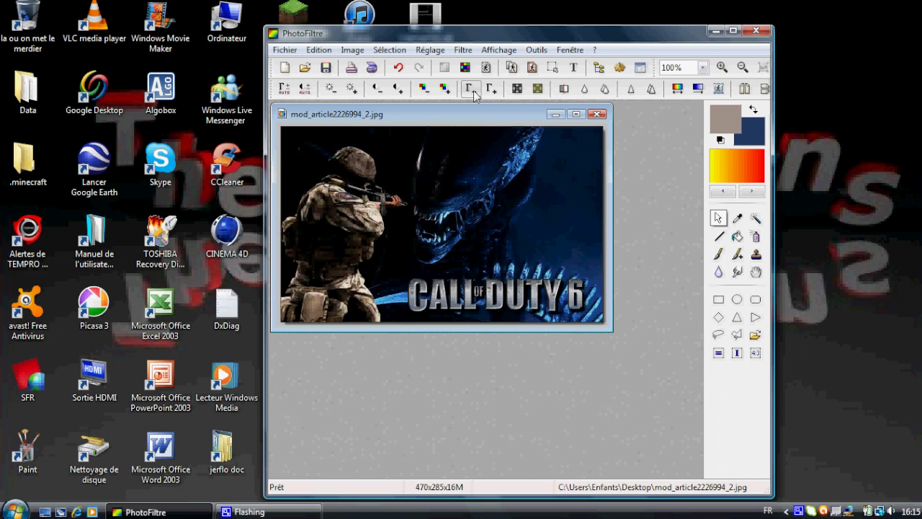
left_click(491, 89)
left_click(490, 89)
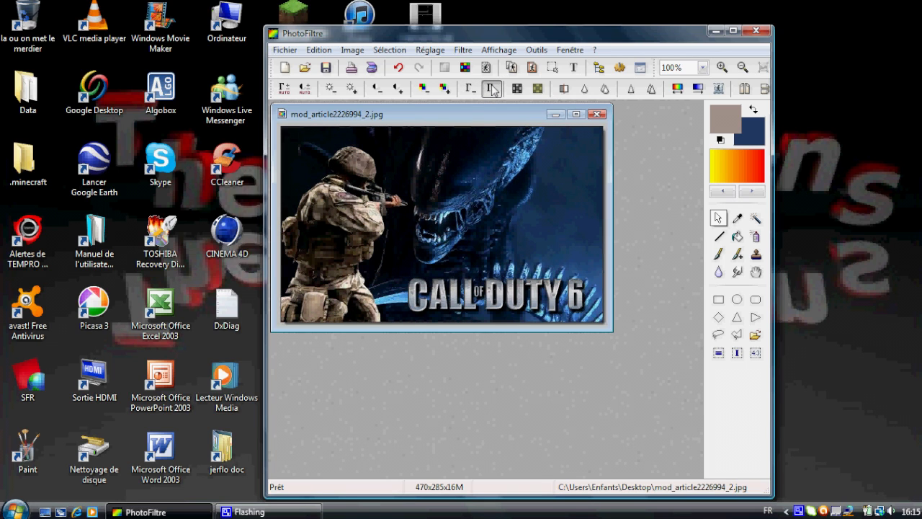
Increase and reduce the image's colour saturation, and raise its contrast four steps and lower it two steps
left_click(447, 91)
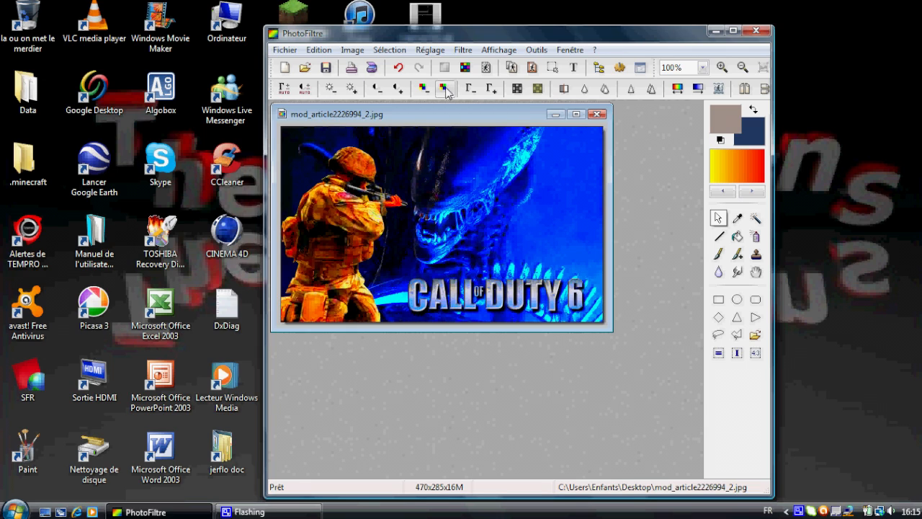
left_click(422, 90)
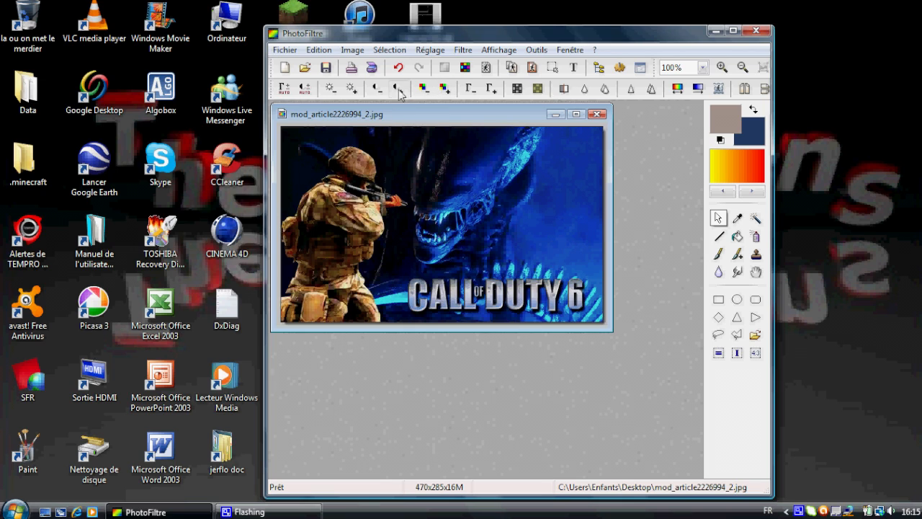
left_click(400, 90)
left_click(400, 91)
left_click(399, 91)
left_click(400, 90)
left_click(378, 88)
left_click(378, 89)
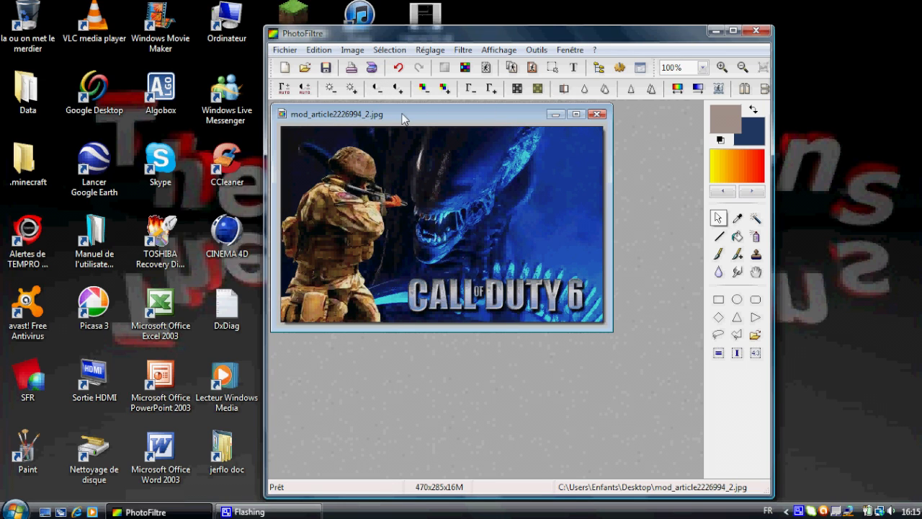
Raise the image's brightness by two steps and lower it by two steps
left_click(353, 88)
left_click(353, 88)
left_click(331, 88)
left_click(330, 88)
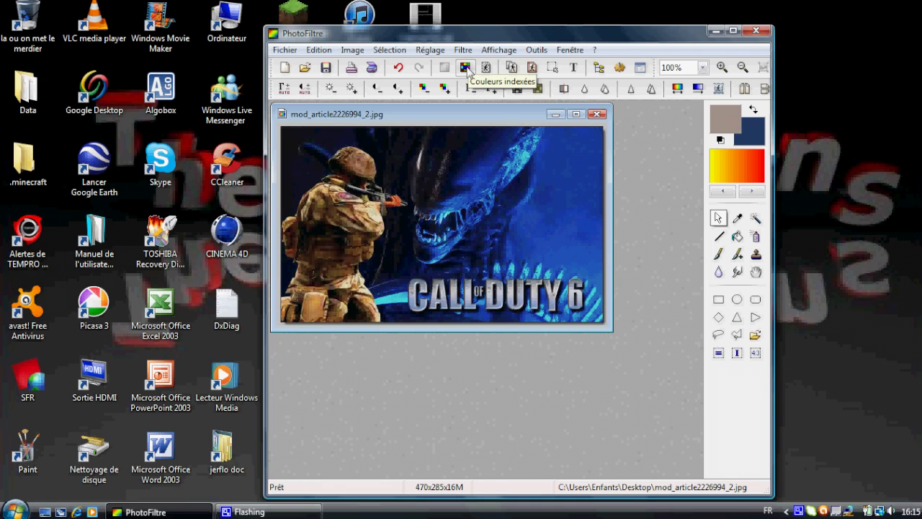
Show the optimised palette options for indexed colours and dismiss them without applying
left_click(466, 69)
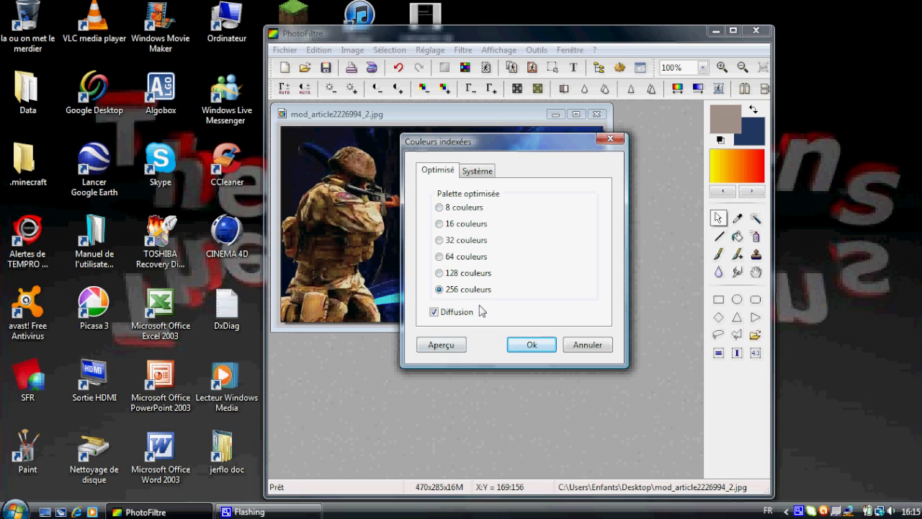
left_click(597, 349)
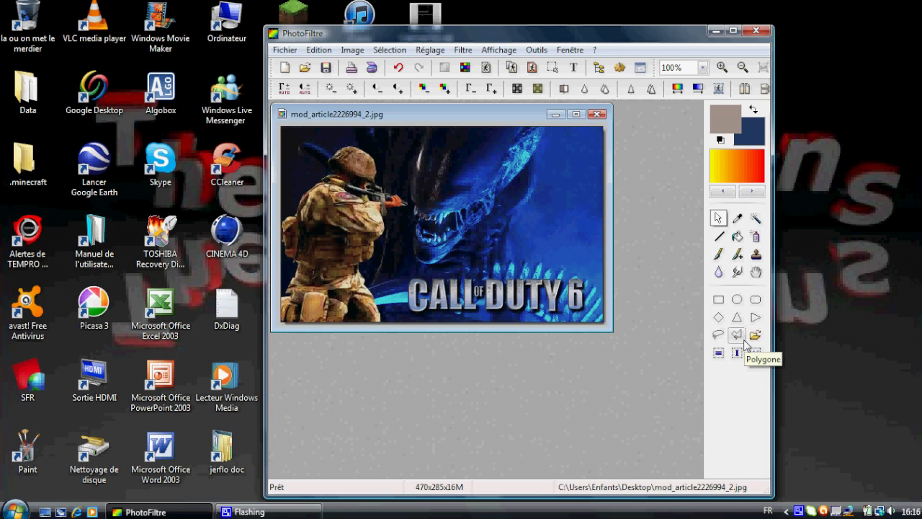
Try to outline a polygon selection from the blue area beside the alien to the game title, and cancel it
left_click(736, 335)
left_click(531, 224)
left_click(510, 256)
left_click(578, 264)
left_click(412, 292)
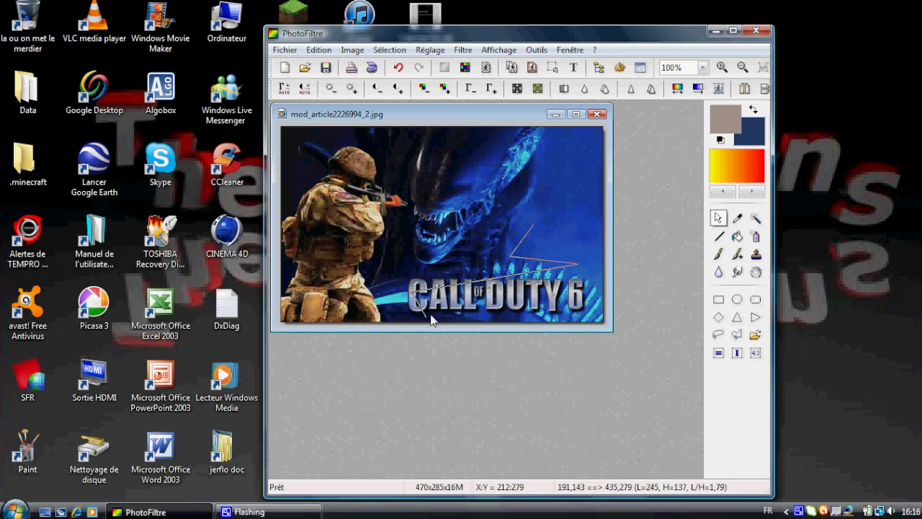
key("Escape")
Try to outline another polygon selection running from the alien's head down to the game title
left_click(434, 185)
left_click(520, 244)
left_click(559, 278)
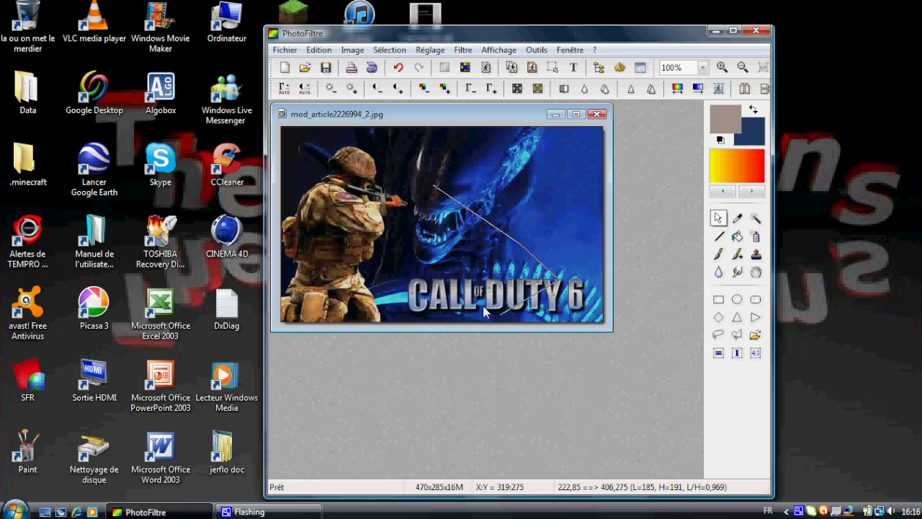
right_click(396, 280)
right_click(397, 280)
right_click(397, 276)
right_click(398, 273)
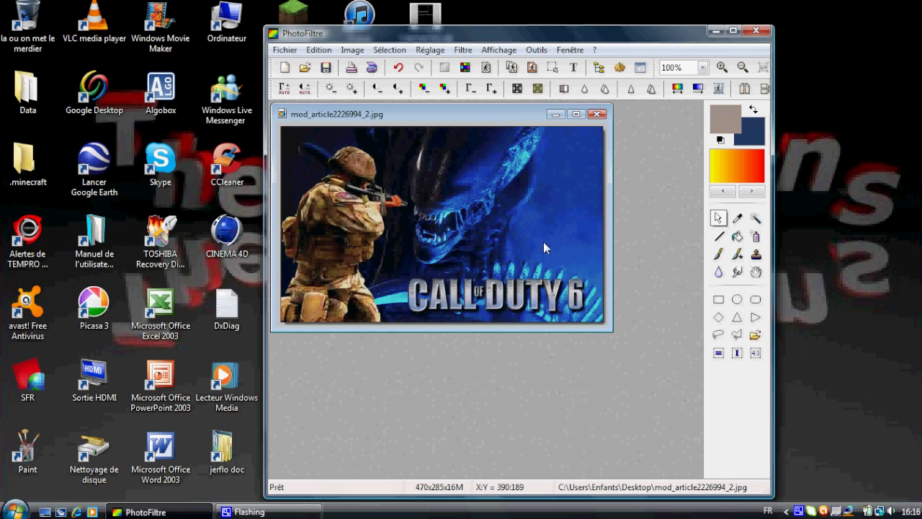
Draw a looping freehand selection across the soldier, the alien and the title, and clear it
left_click(516, 253)
mouse_move(516, 252)
left_mouse_down()
mouse_move(513, 222)
mouse_move(531, 186)
mouse_move(536, 139)
mouse_move(525, 130)
mouse_move(425, 135)
mouse_move(457, 151)
mouse_move(310, 202)
mouse_move(378, 209)
mouse_move(543, 263)
mouse_move(518, 273)
mouse_move(519, 260)
mouse_move(521, 277)
mouse_move(548, 245)
mouse_move(479, 248)
left_mouse_up()
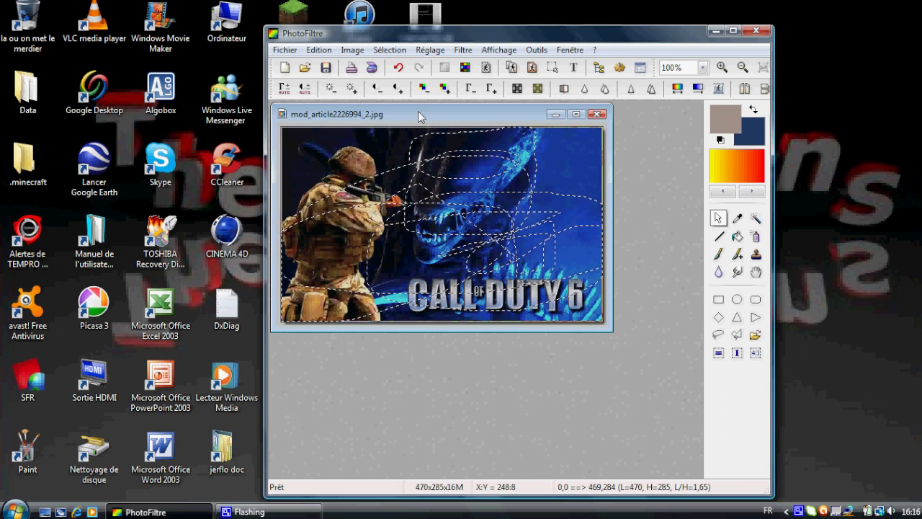
left_click(566, 214)
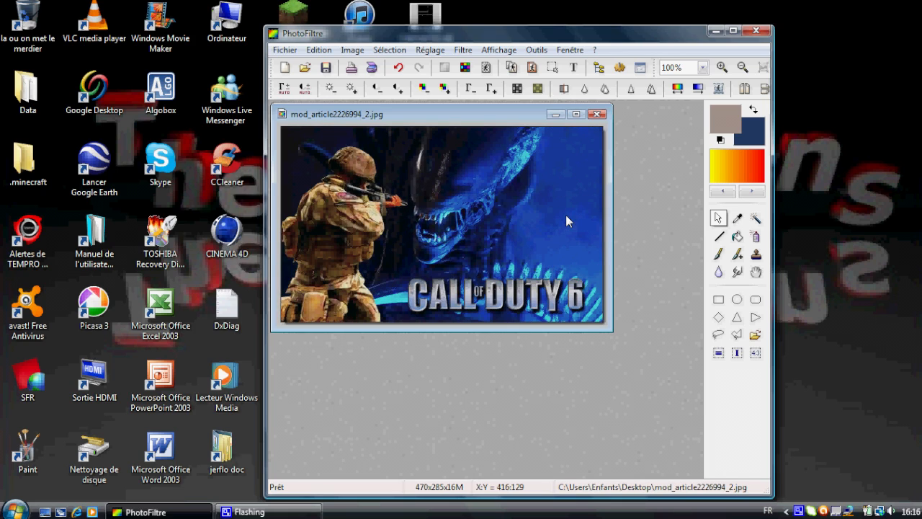